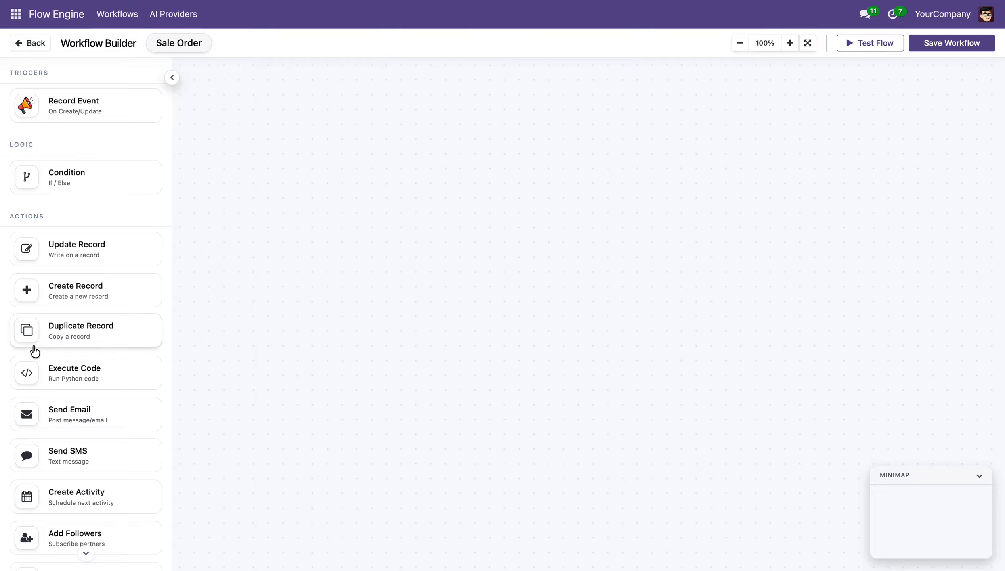
{"action": "scroll", "coordinate": [33, 350], "scroll_direction": "down", "scroll_amount": 2}
{"action": "scroll", "coordinate": [69, 326], "scroll_direction": "up", "scroll_amount": 2}
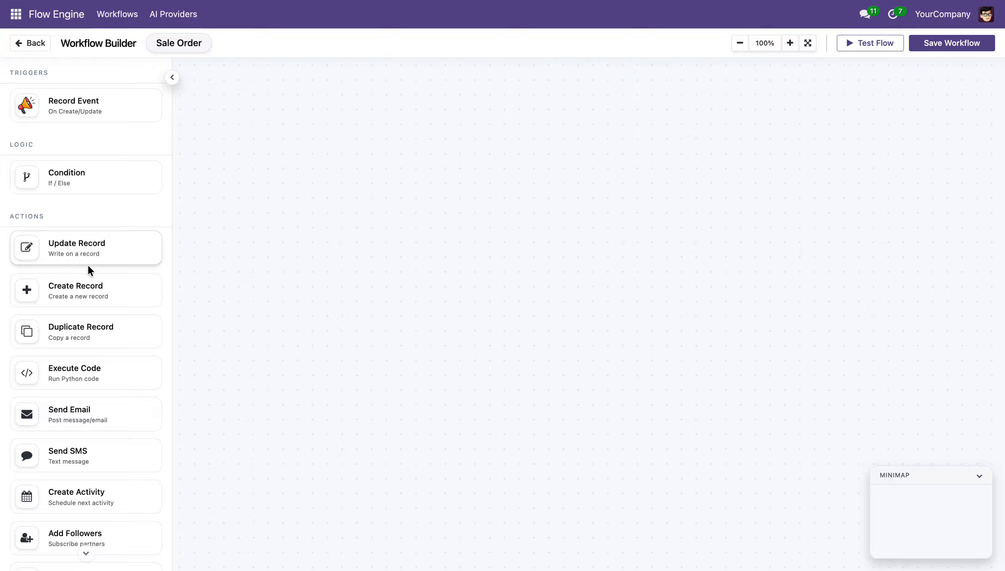
{"action": "scroll", "coordinate": [89, 269], "scroll_direction": "down", "scroll_amount": 4}
{"action": "scroll", "coordinate": [87, 274], "scroll_direction": "up", "scroll_amount": 4}
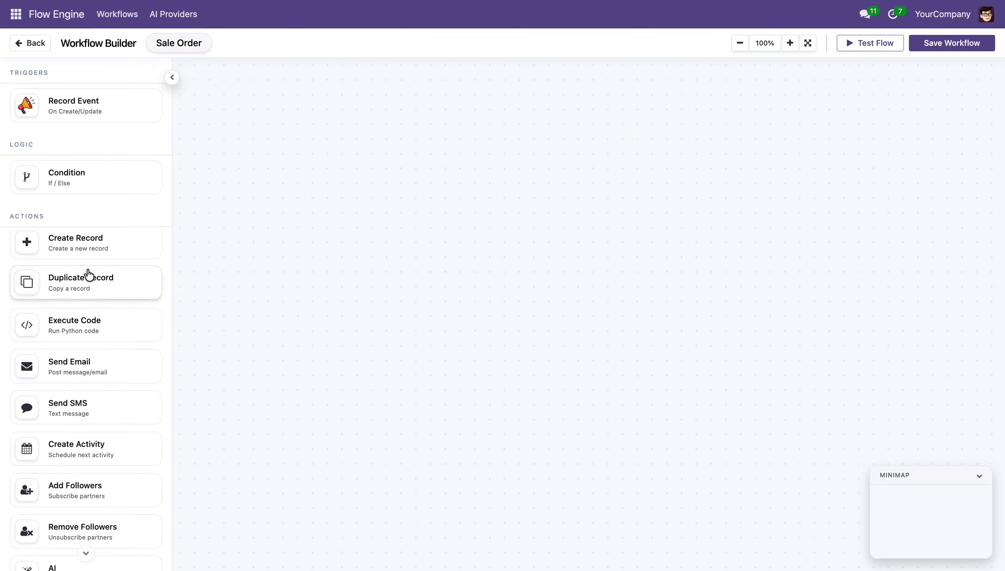
Add a Record Event trigger node to the canvas, targeting the Sales Order model with trigger On Create & Update.
{"action": "left_click_drag", "start_coordinate": [39, 108], "coordinate": [219, 147]}
{"action": "left_click", "coordinate": [258, 179]}
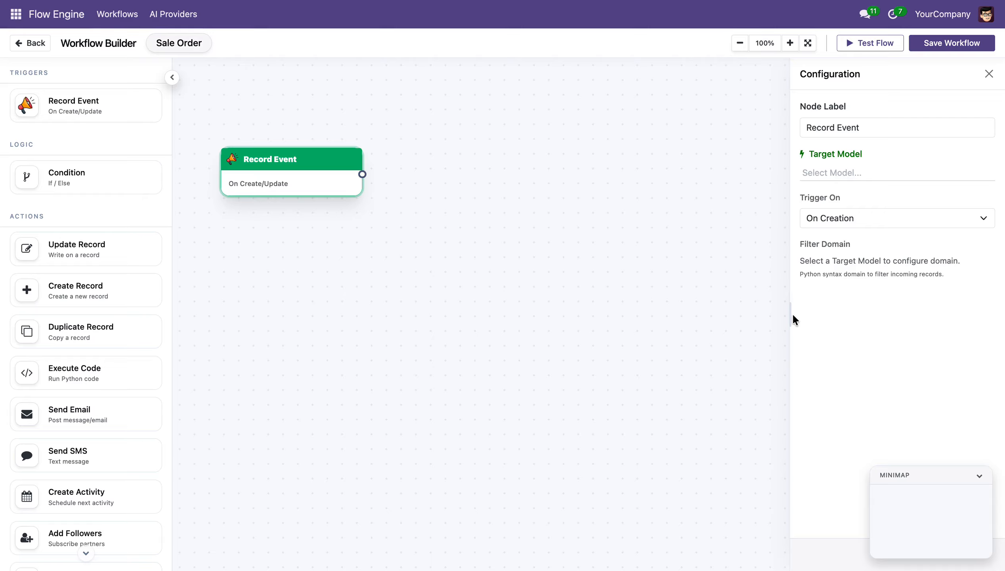
{"action": "left_click_drag", "start_coordinate": [790, 312], "coordinate": [748, 311]}
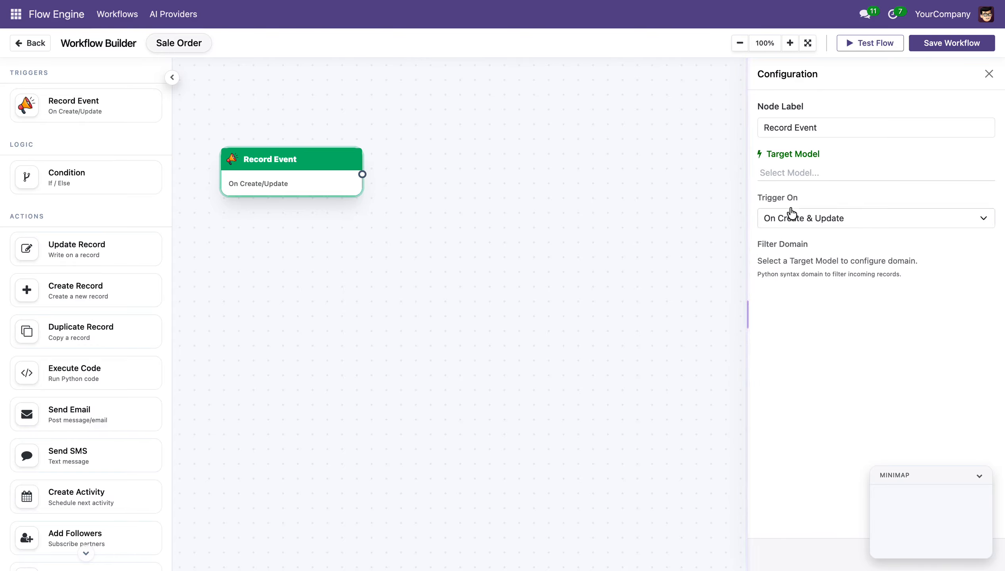
{"action": "left_click", "coordinate": [800, 173]}
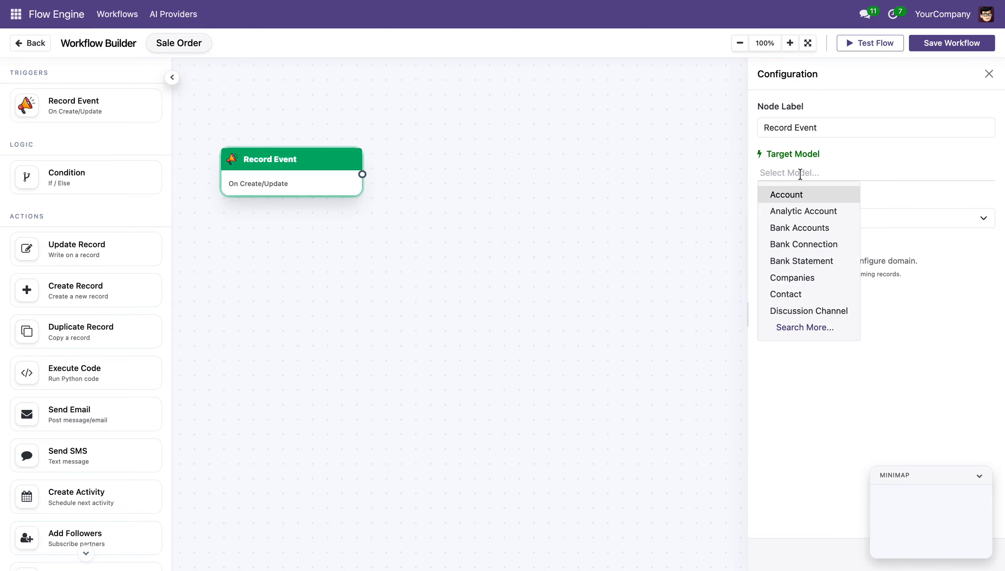
{"action": "type", "text": "Sale O"}
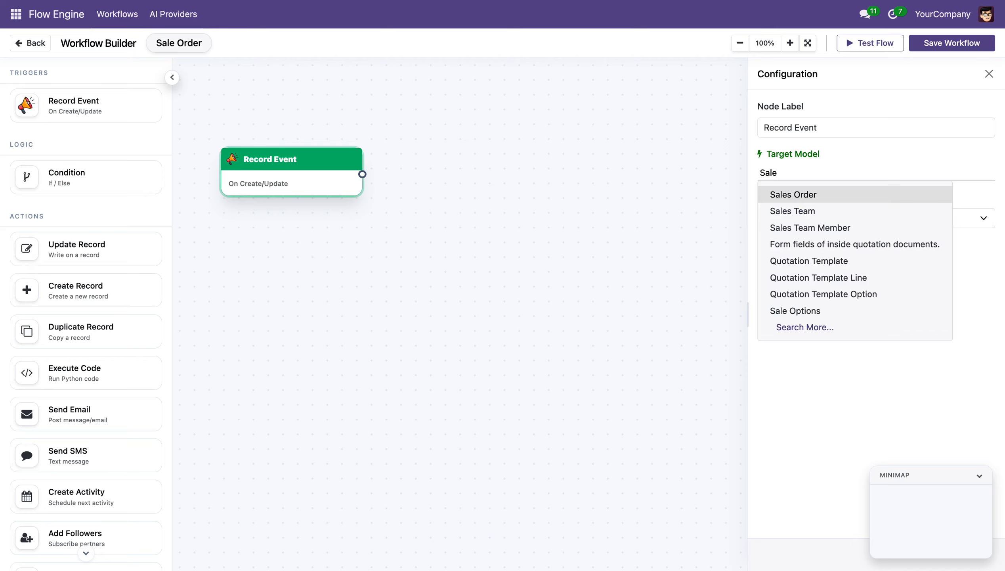
{"action": "key", "text": "Return"}
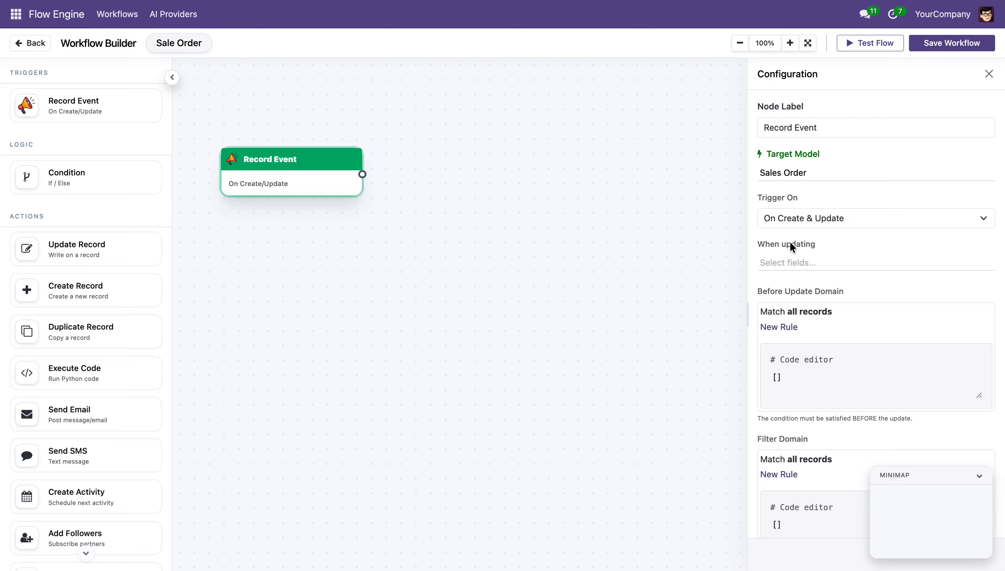
Review the trigger options and the update fields available for the Record Event node.
{"action": "left_click", "coordinate": [812, 218]}
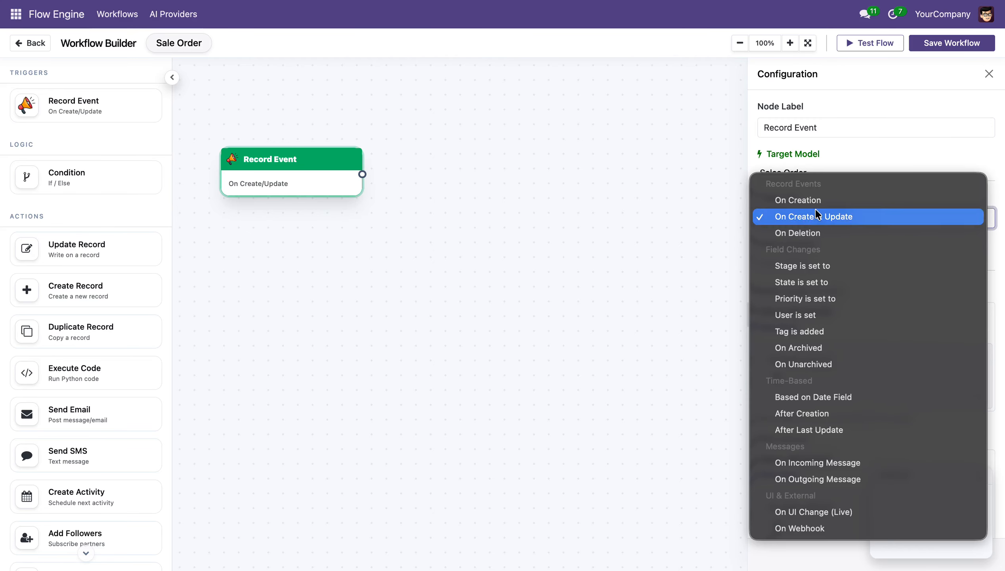
{"action": "left_click", "coordinate": [881, 148]}
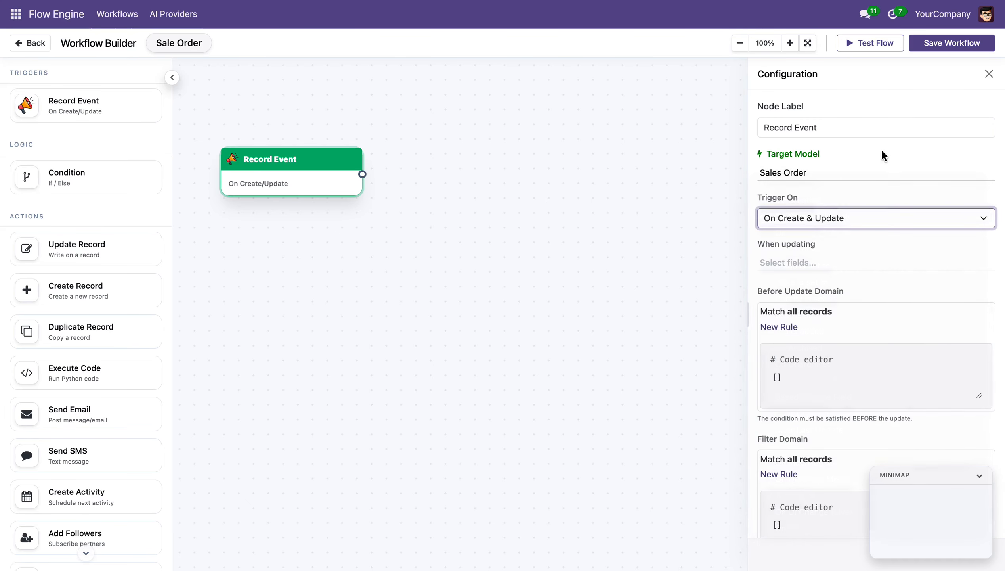
{"action": "left_click", "coordinate": [812, 219]}
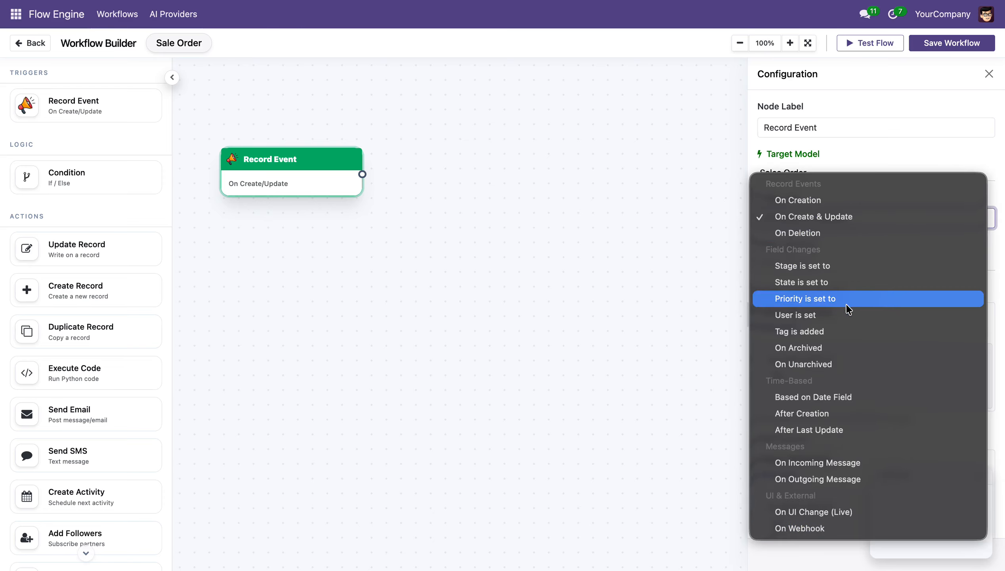
{"action": "left_click", "coordinate": [881, 157]}
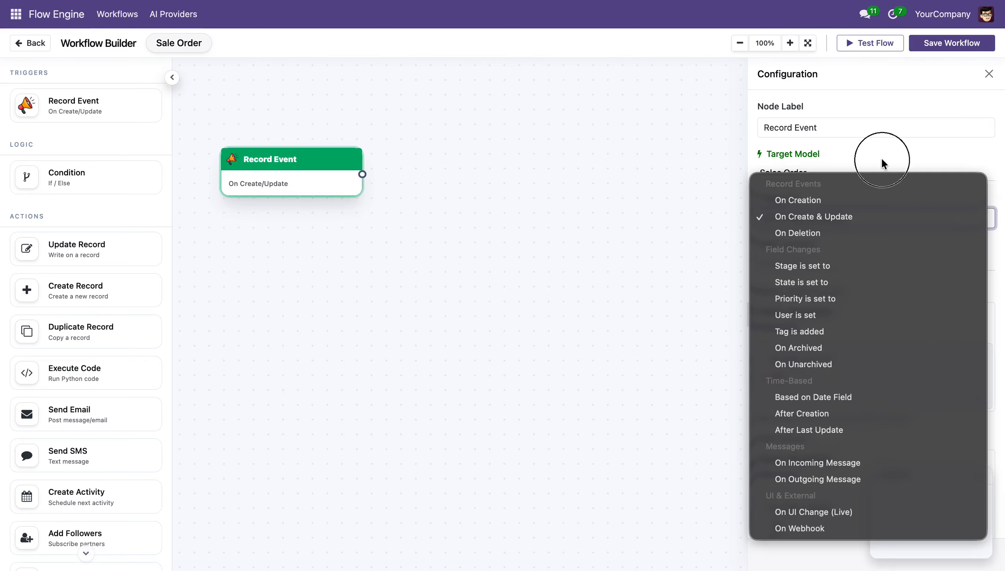
{"action": "left_click", "coordinate": [816, 251]}
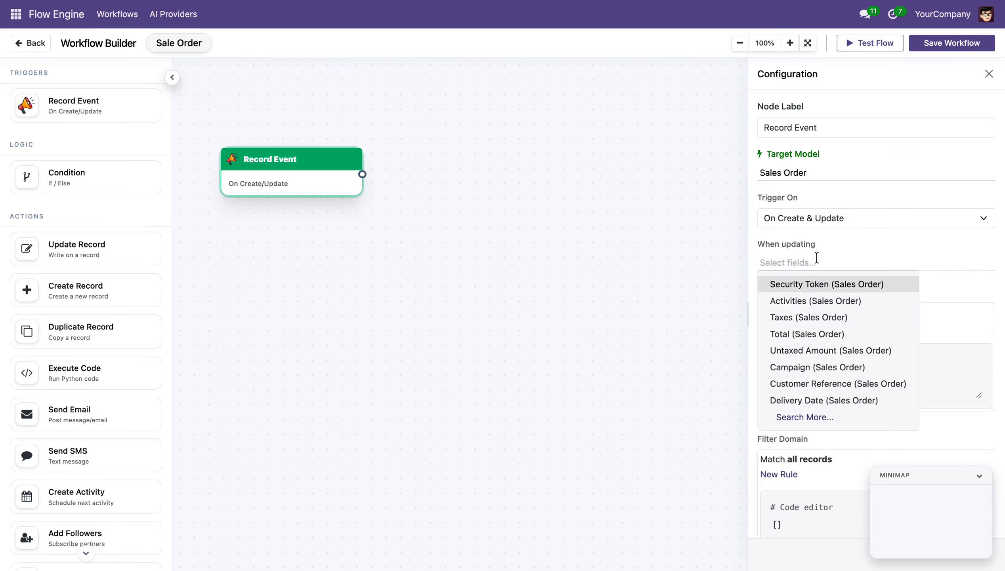
{"action": "left_click", "coordinate": [822, 218]}
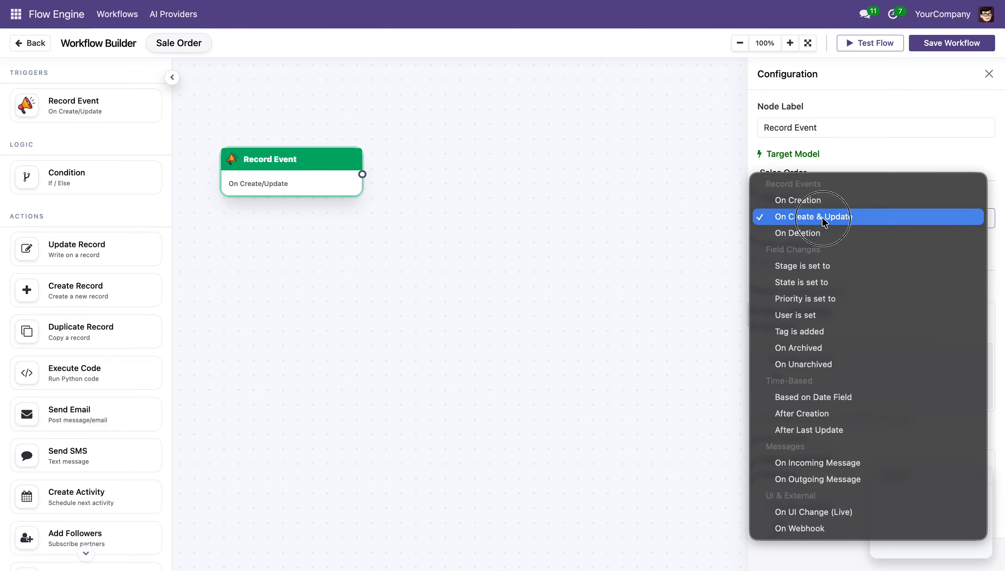
{"action": "left_click", "coordinate": [886, 153]}
Set the Record Event's When updating fields to Customer and Status, and close its configuration.
{"action": "left_click", "coordinate": [797, 259]}
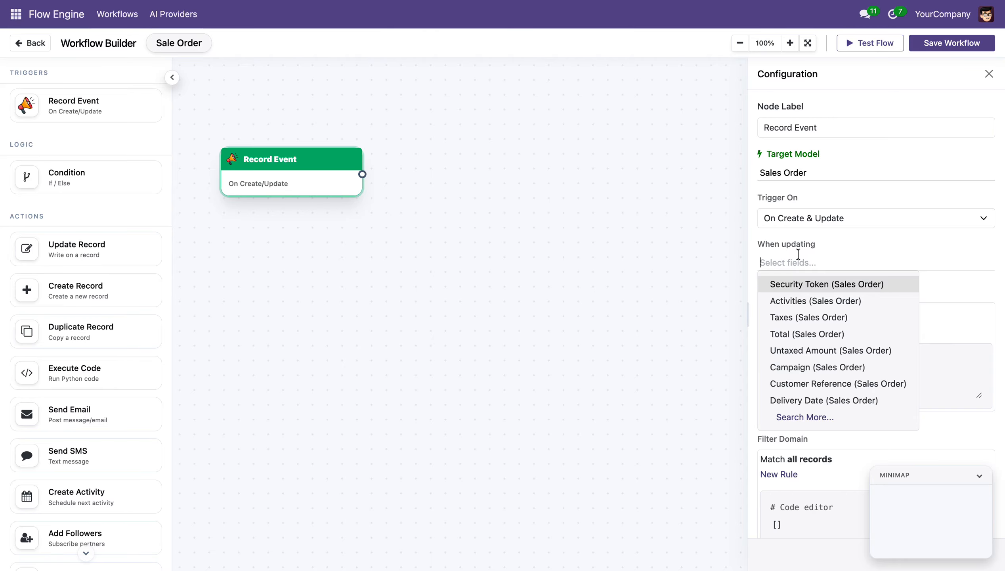
{"action": "type", "text": "C"}
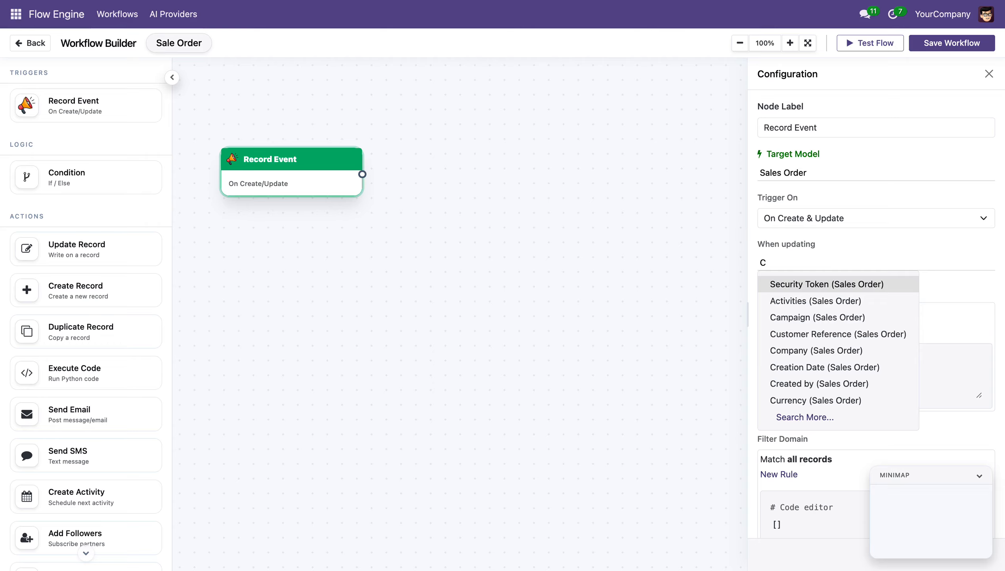
{"action": "type", "text": "ustom"}
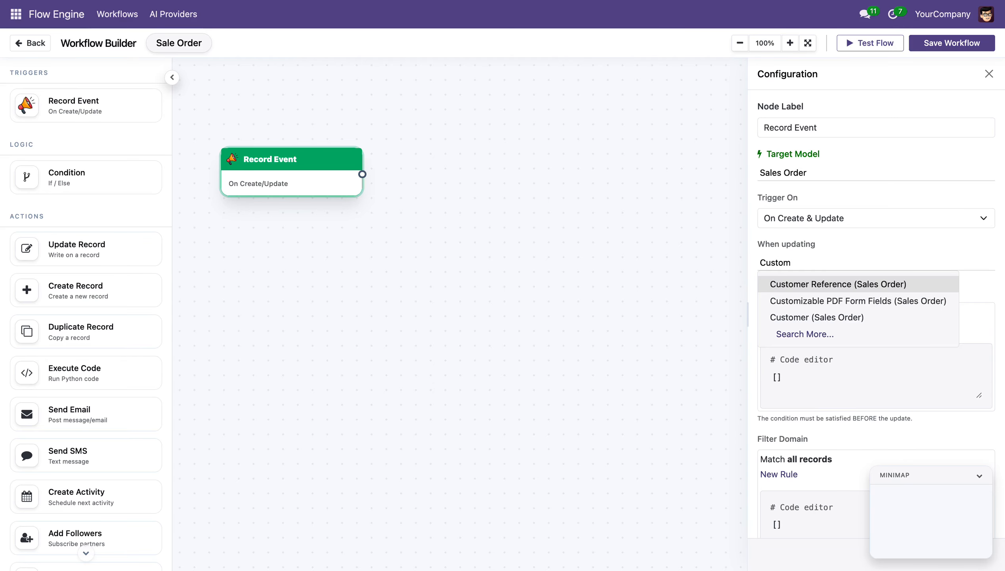
{"action": "left_click", "coordinate": [794, 318]}
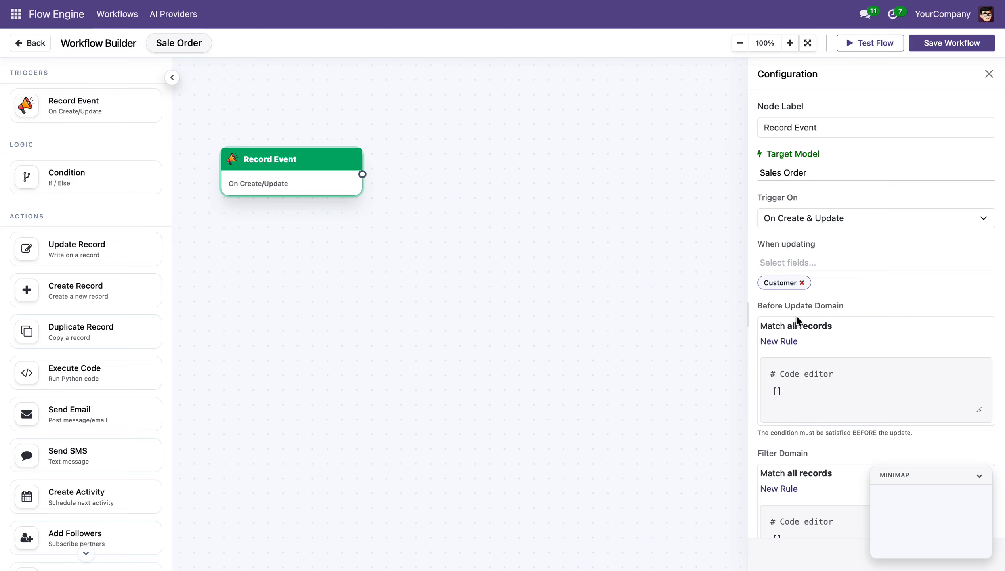
{"action": "type", "text": "status"}
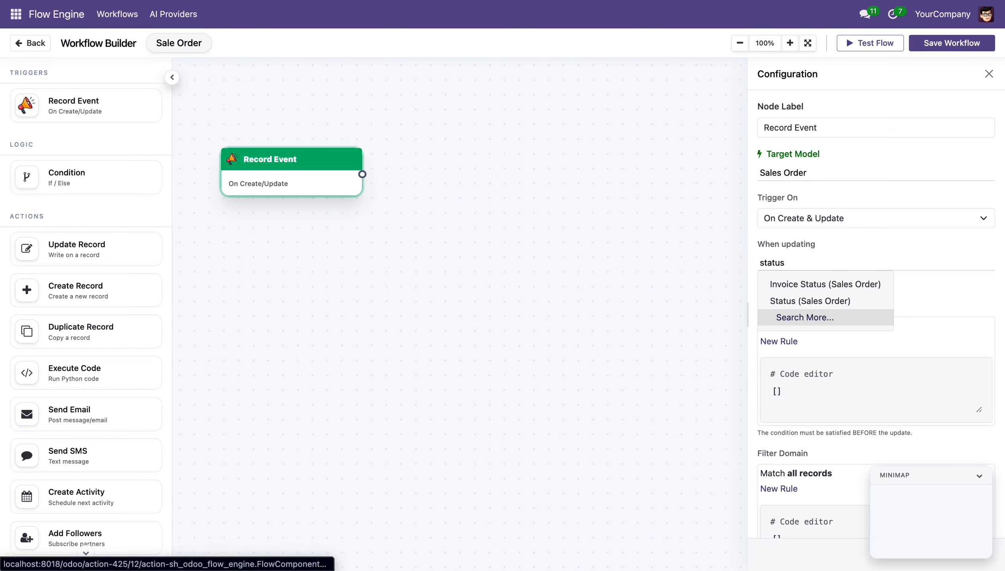
{"action": "left_click", "coordinate": [833, 302]}
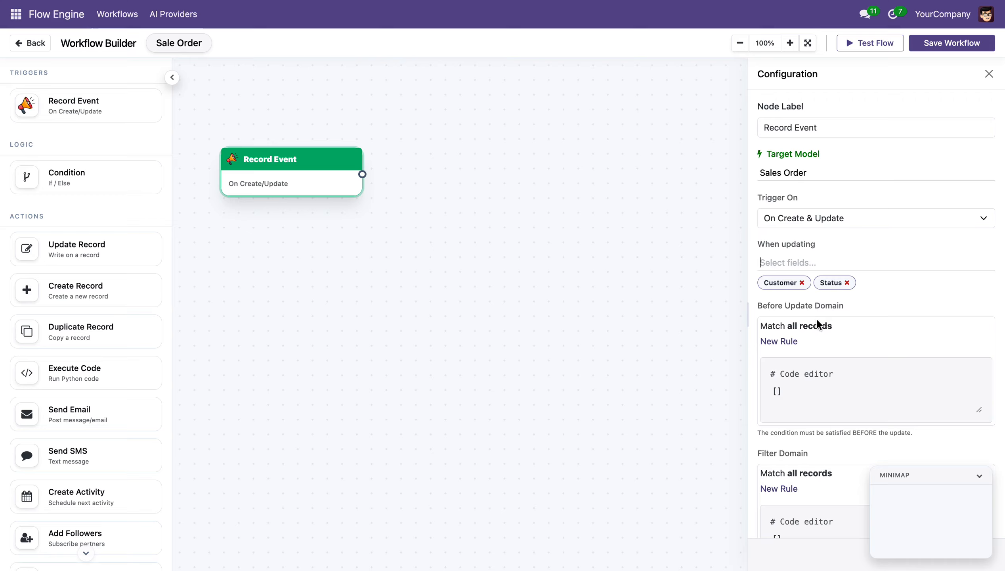
{"action": "scroll", "coordinate": [816, 317], "scroll_direction": "down", "scroll_amount": 2}
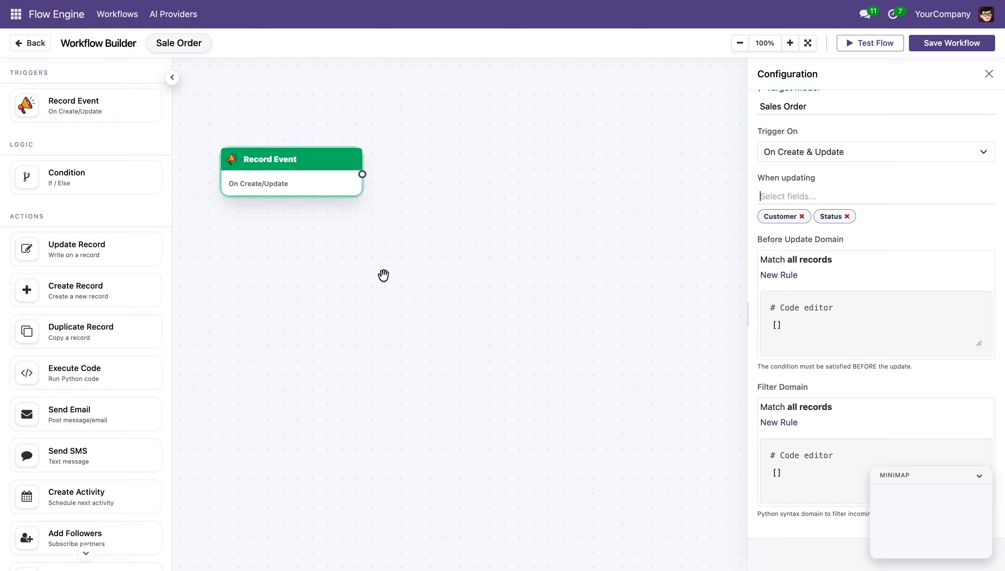
{"action": "left_click", "coordinate": [988, 73]}
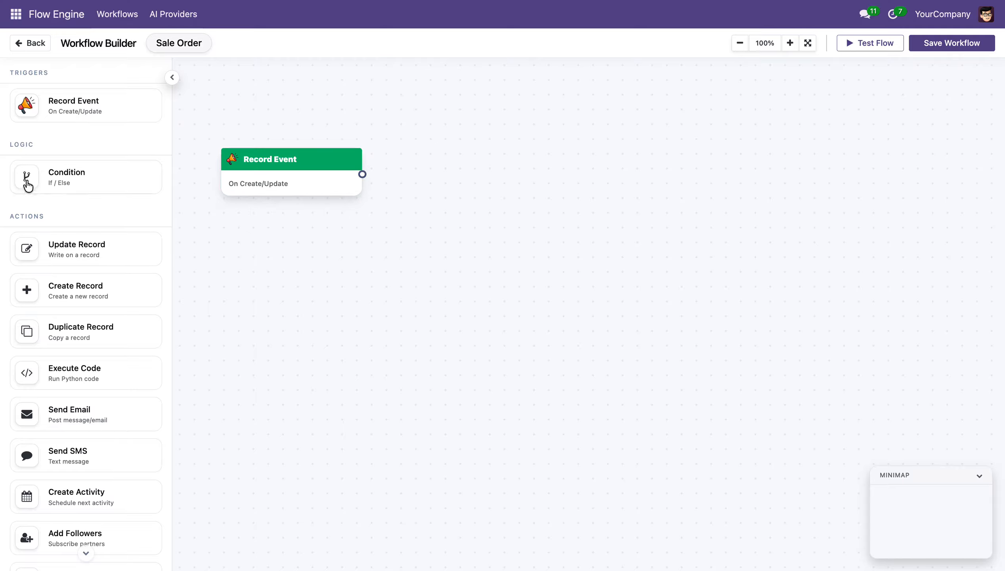
Add a Condition node beyond the Record Event node and create an If rule on the field Customer > Country.
{"action": "left_click_drag", "start_coordinate": [23, 179], "coordinate": [464, 218]}
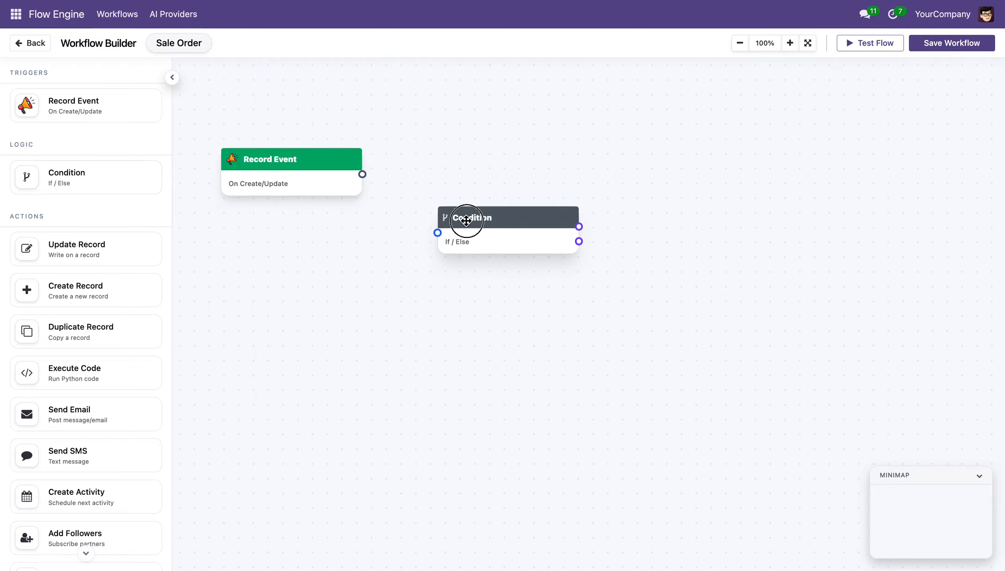
{"action": "left_click", "coordinate": [821, 224]}
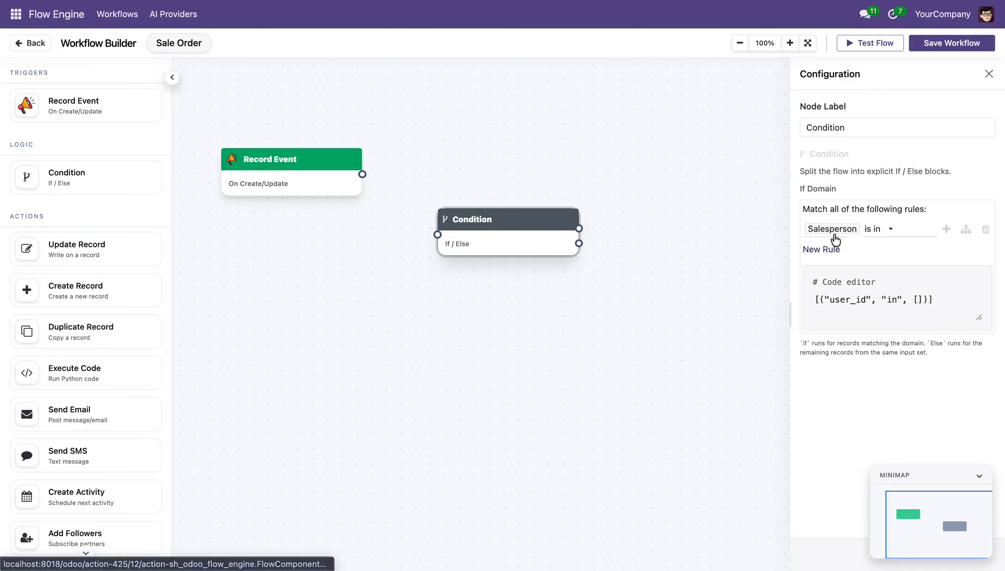
{"action": "left_click", "coordinate": [834, 235]}
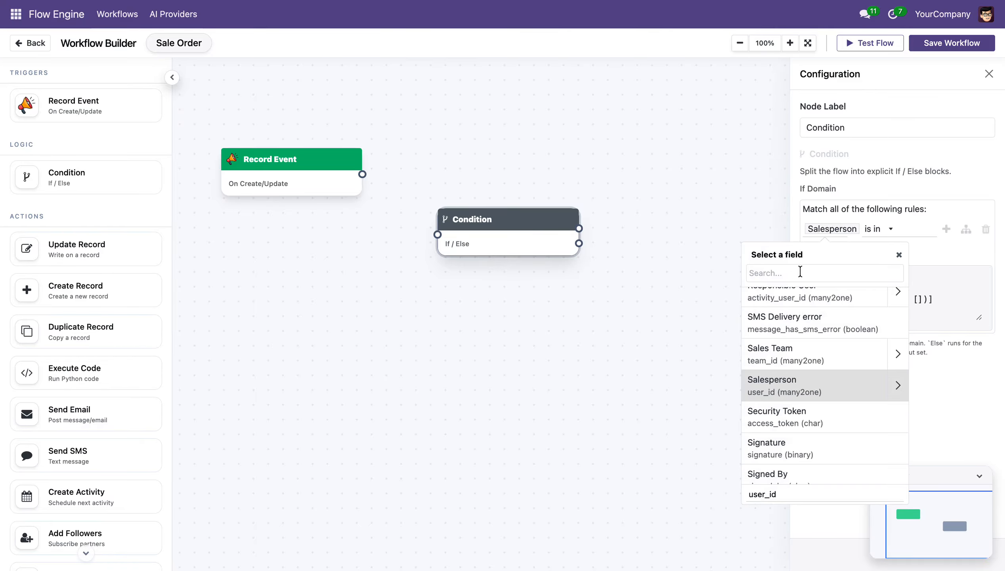
{"action": "type", "text": "customer"}
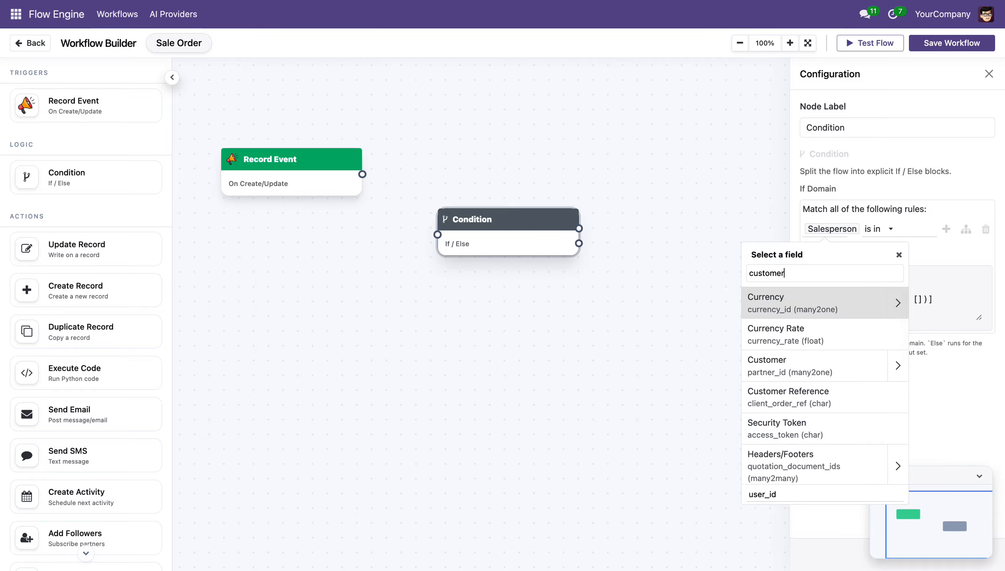
{"action": "key", "text": "super+BackSpace"}
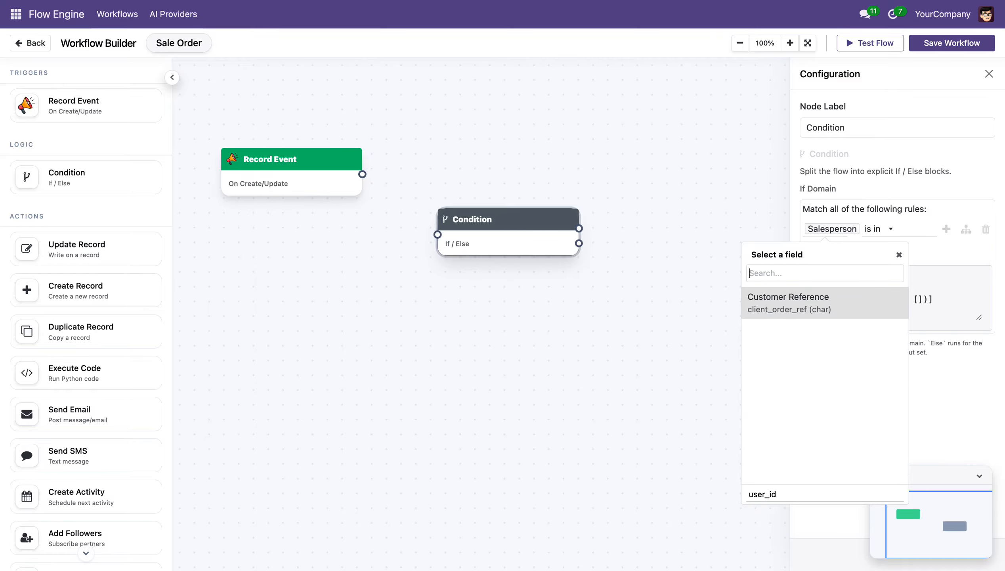
{"action": "type", "text": "cus"}
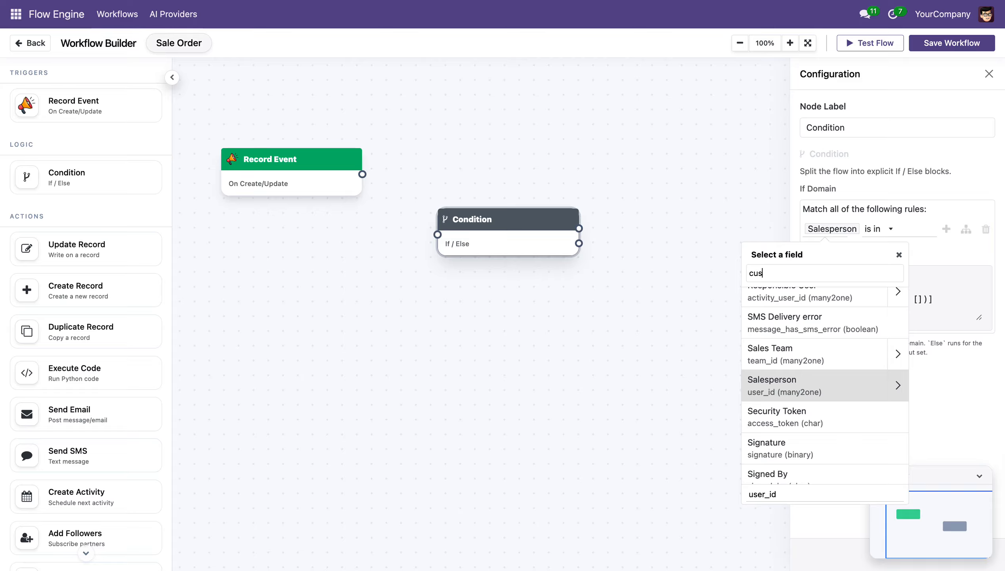
{"action": "type", "text": "to"}
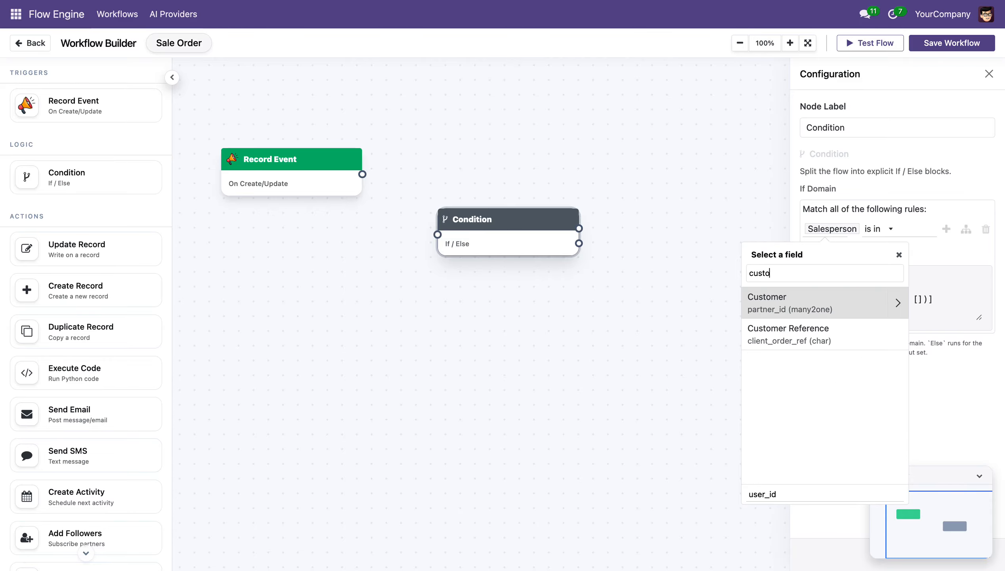
{"action": "key", "text": "Right"}
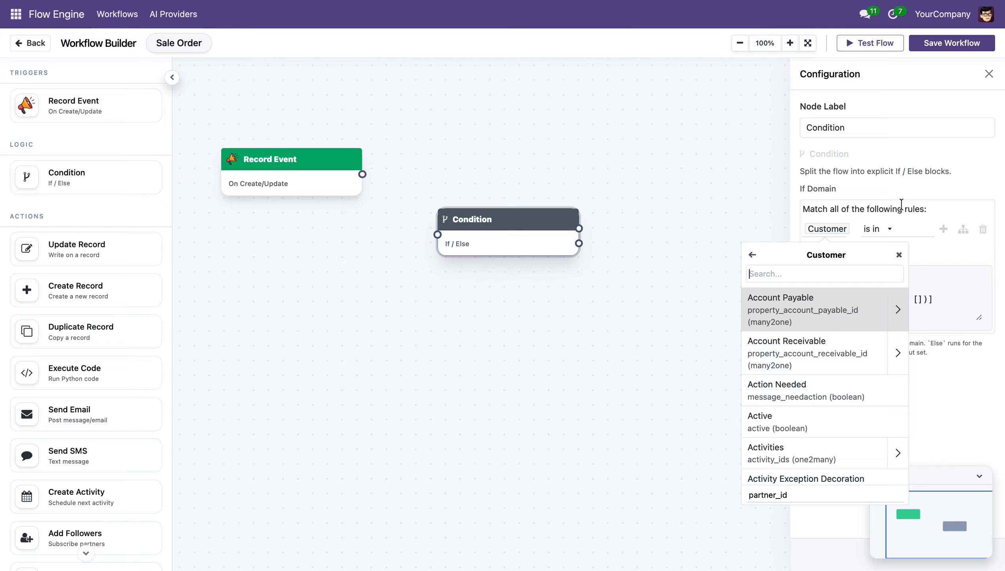
{"action": "type", "text": "countr"}
{"action": "key", "text": "Return"}
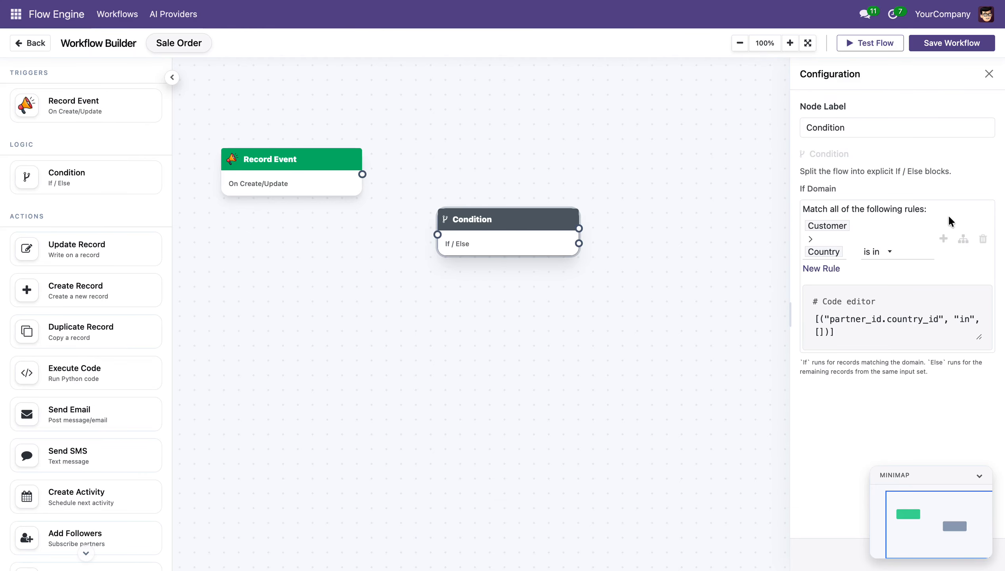
Set the Condition rule's country value to United States and close the node's configuration.
{"action": "left_click", "coordinate": [897, 246]}
{"action": "type", "text": "uni"}
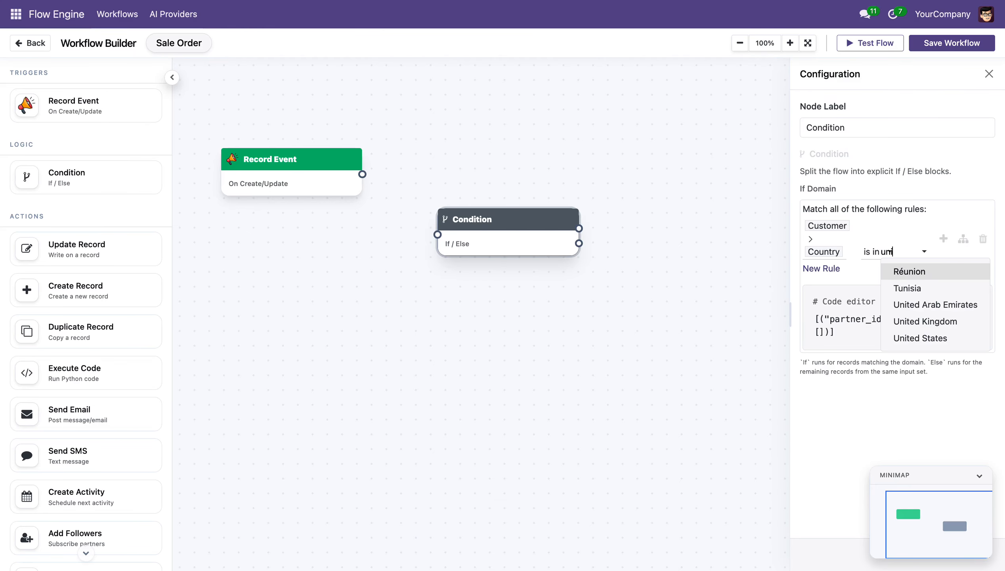
{"action": "key", "text": "Down"}
{"action": "key", "text": "Down"}
{"action": "key", "text": "Return"}
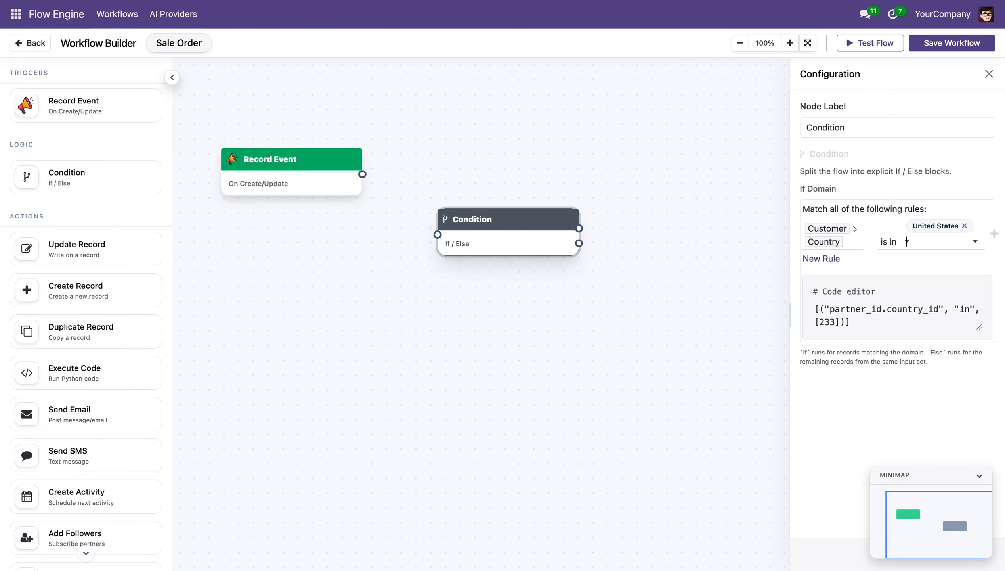
{"action": "left_click", "coordinate": [726, 348]}
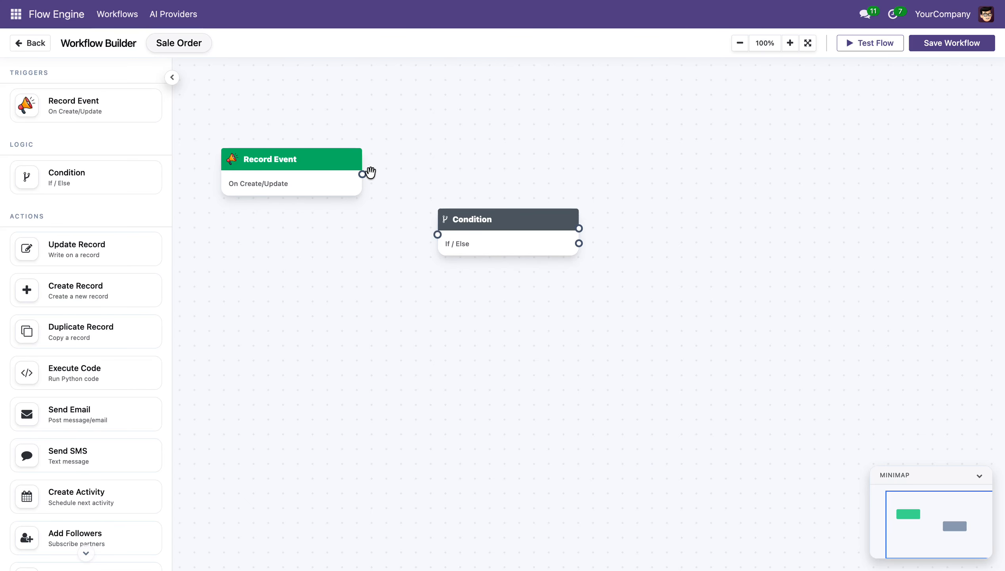
Connect the Record Event output to the Condition input and add an Update Record action node beyond the Condition.
{"action": "left_click_drag", "start_coordinate": [363, 173], "coordinate": [467, 234]}
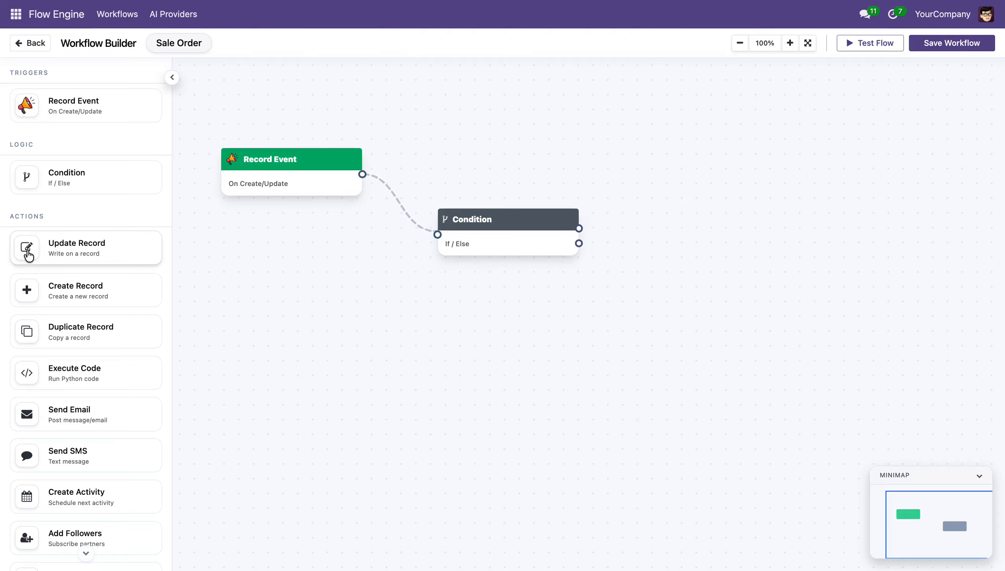
{"action": "left_click_drag", "start_coordinate": [28, 255], "coordinate": [674, 148]}
{"action": "left_click", "coordinate": [673, 148]}
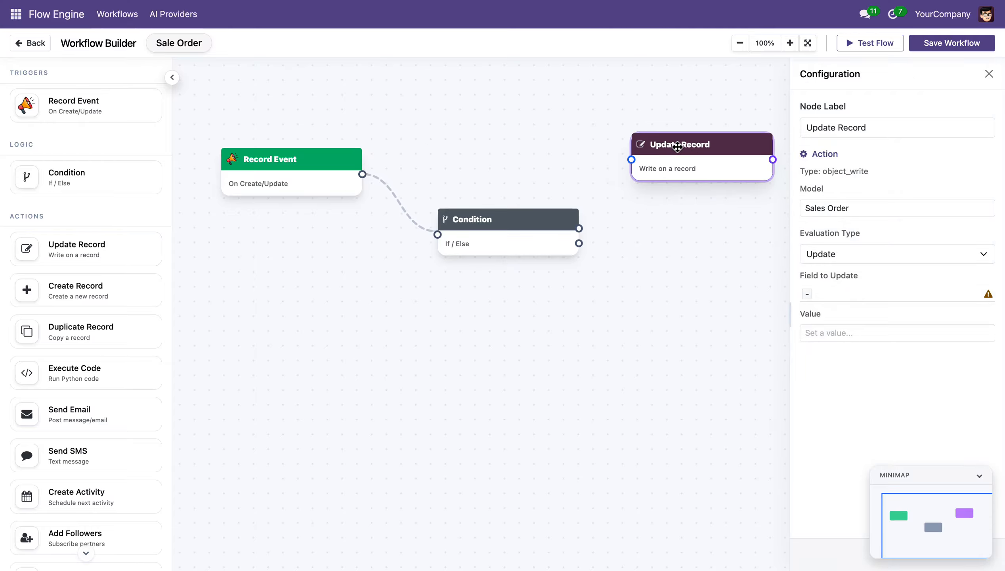
Configure the Update Record node with evaluation type Update, field Payment Terms and value 45 Days.
{"action": "left_click", "coordinate": [843, 256]}
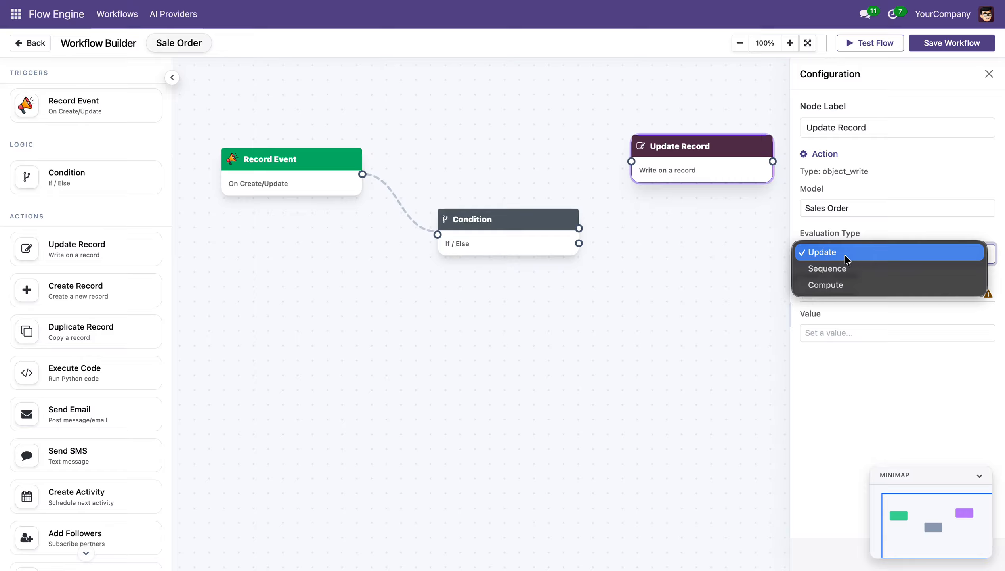
{"action": "left_click", "coordinate": [846, 257]}
{"action": "left_click", "coordinate": [843, 297]}
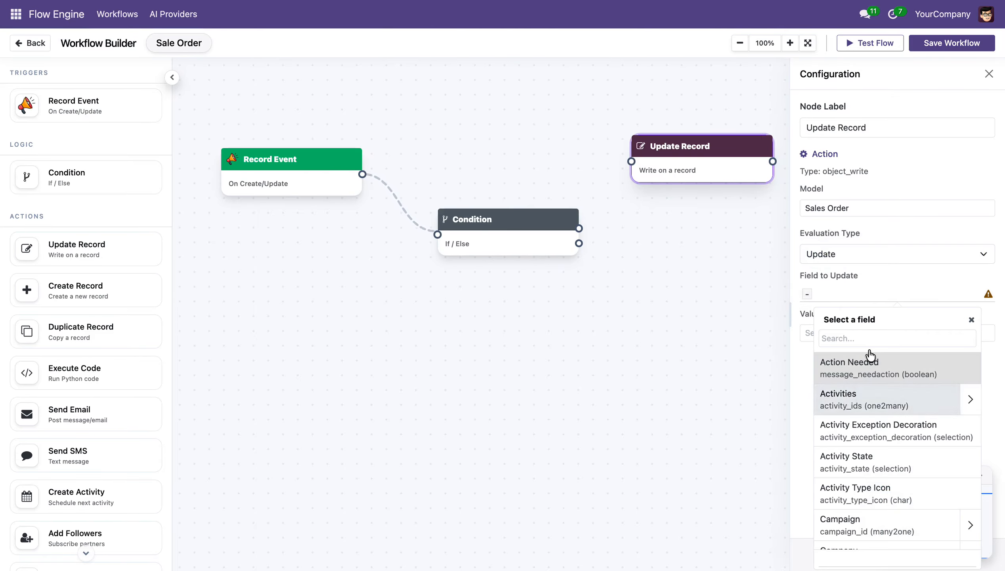
{"action": "type", "text": "payment"}
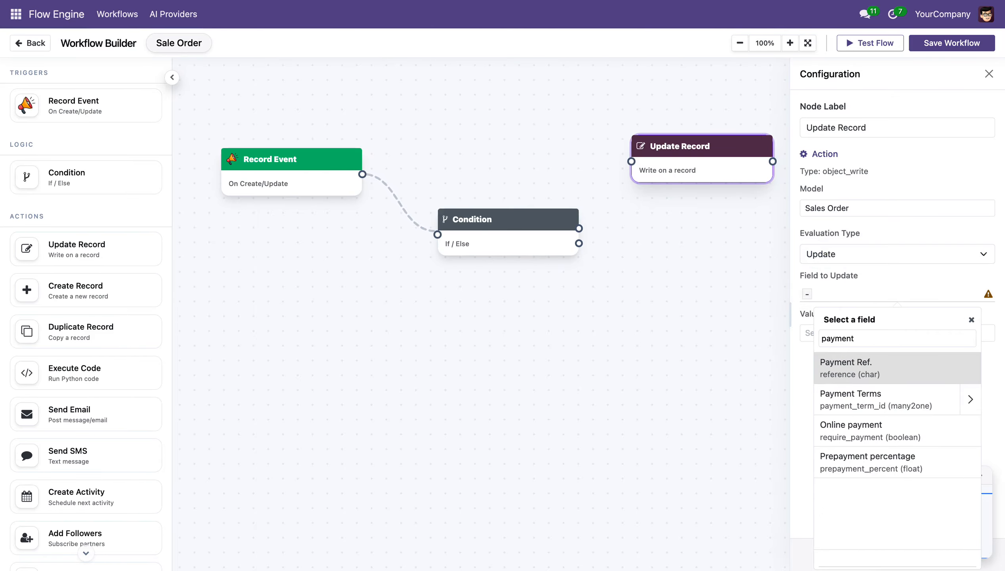
{"action": "key", "text": "Down"}
{"action": "key", "text": "Return"}
{"action": "left_click", "coordinate": [856, 332]}
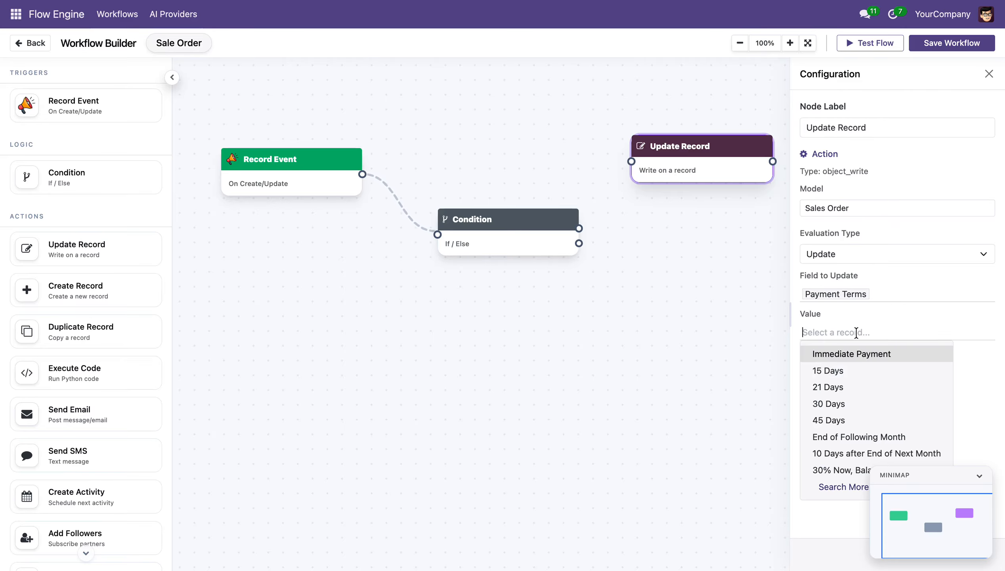
{"action": "left_click", "coordinate": [834, 417]}
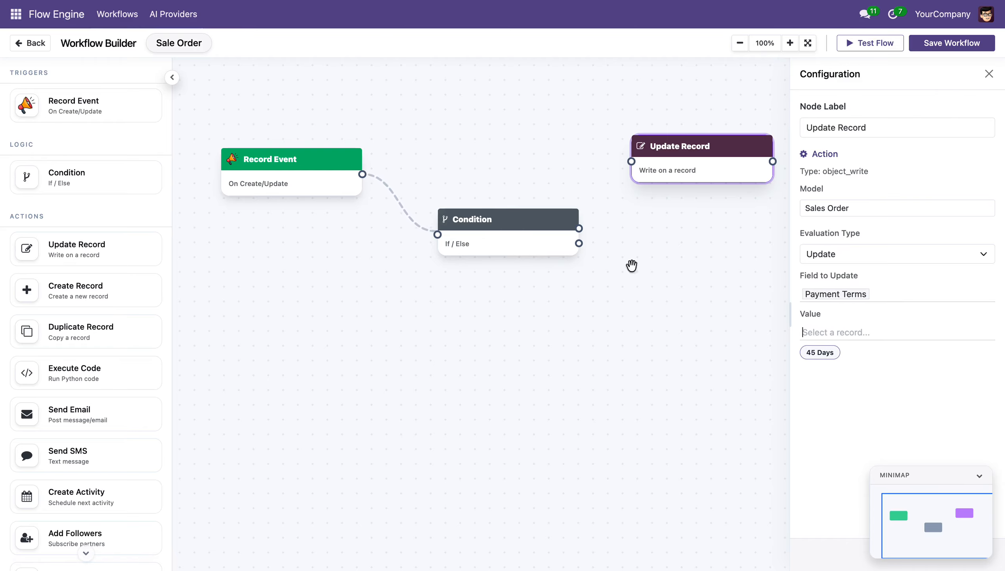
Connect the Condition's upper output to the Update Record input and check the connection's If (True) branch setting.
{"action": "left_click_drag", "start_coordinate": [579, 228], "coordinate": [630, 160]}
{"action": "left_click", "coordinate": [605, 194]}
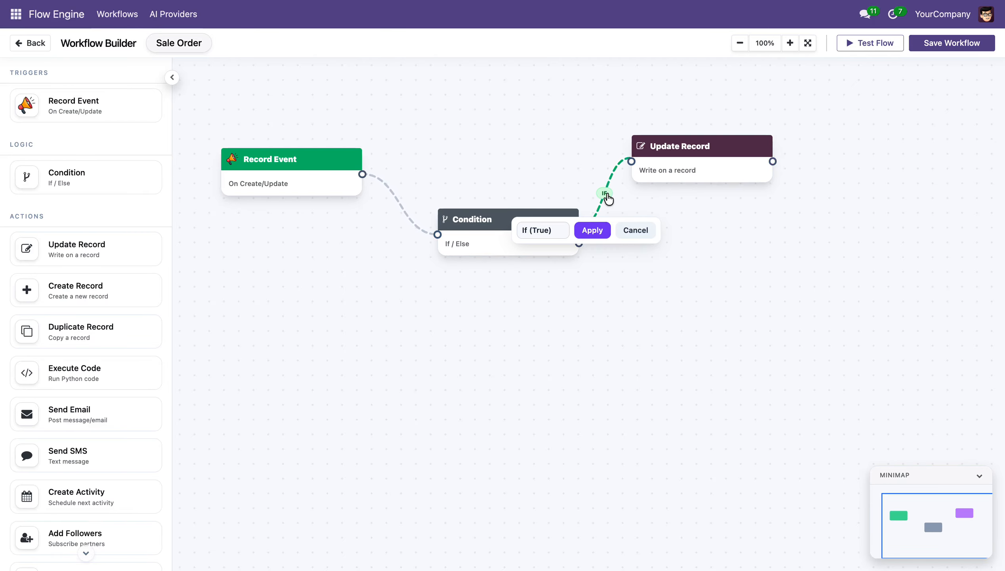
{"action": "left_click", "coordinate": [544, 231]}
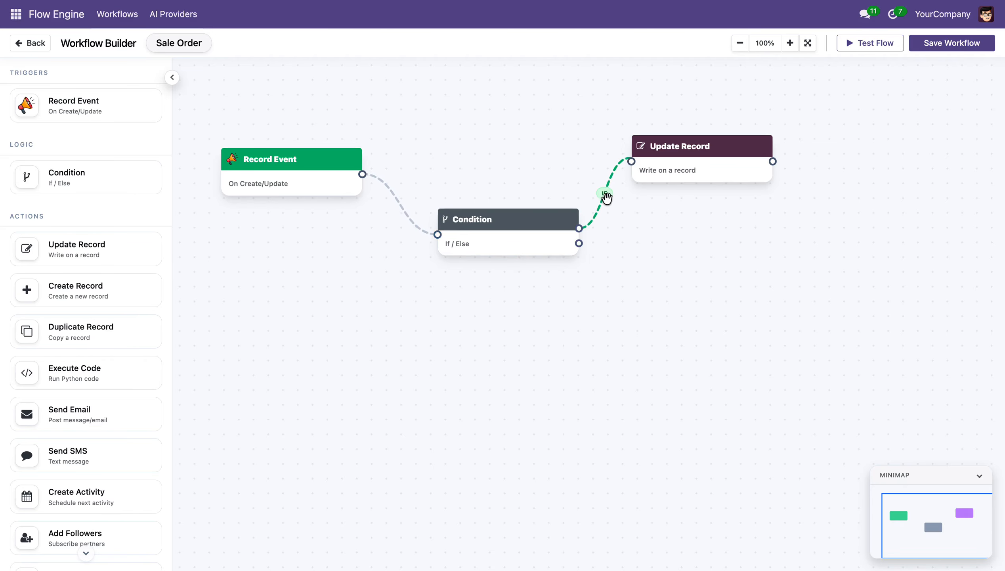
{"action": "left_click", "coordinate": [605, 193]}
{"action": "left_click", "coordinate": [543, 228]}
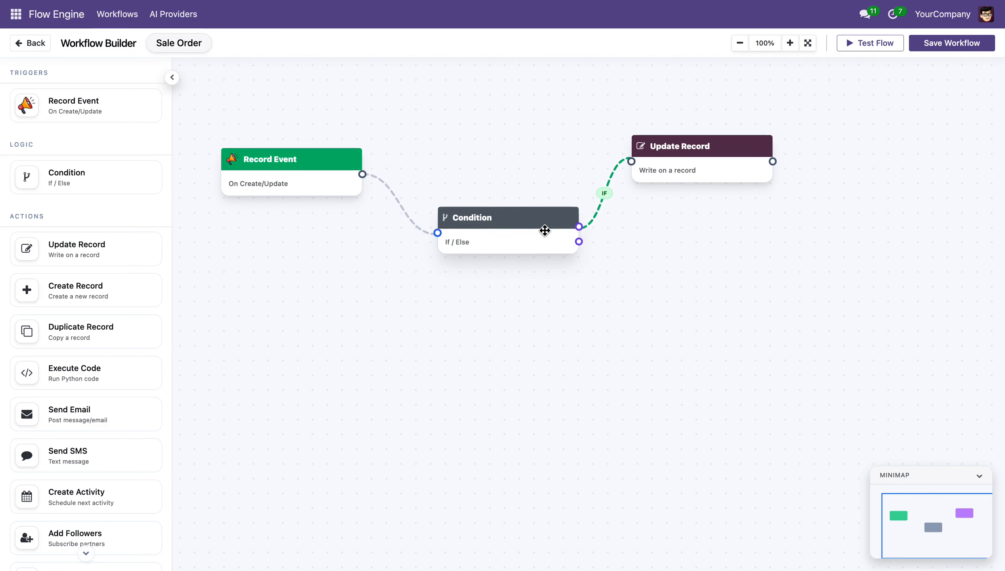
{"action": "left_click", "coordinate": [603, 195]}
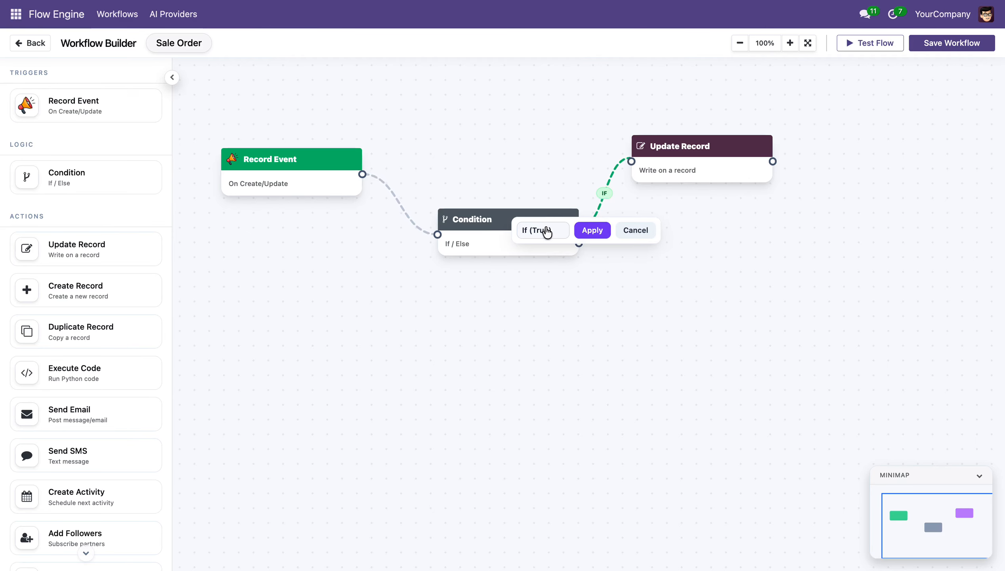
{"action": "left_click", "coordinate": [546, 230]}
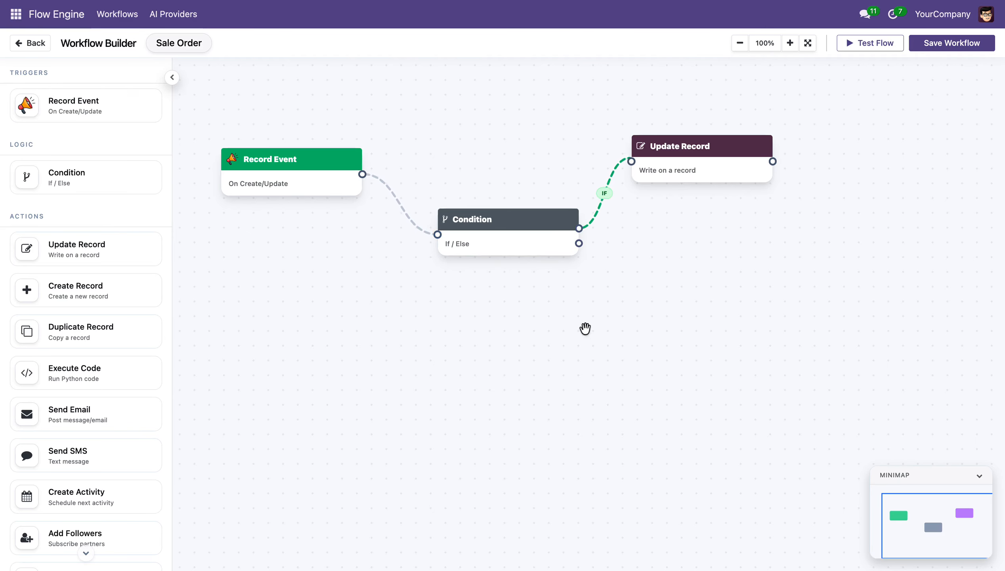
Add a Create Record node below Update Record, connect the Condition's lower output to it and check the Else (False) branch.
{"action": "left_click_drag", "start_coordinate": [74, 301], "coordinate": [658, 323]}
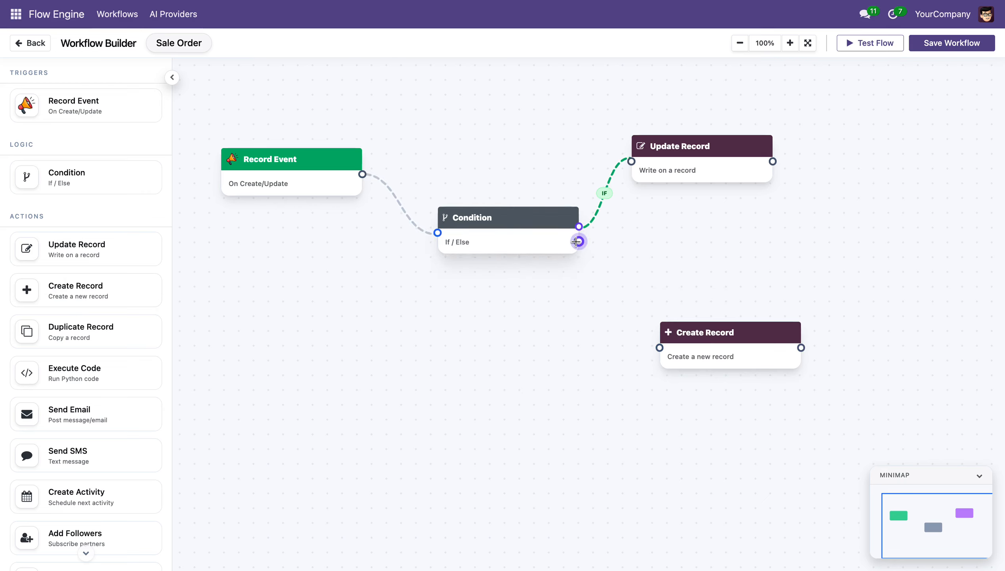
{"action": "left_click_drag", "start_coordinate": [578, 242], "coordinate": [660, 347]}
{"action": "left_click_drag", "start_coordinate": [689, 342], "coordinate": [678, 332]}
{"action": "left_click", "coordinate": [613, 295]}
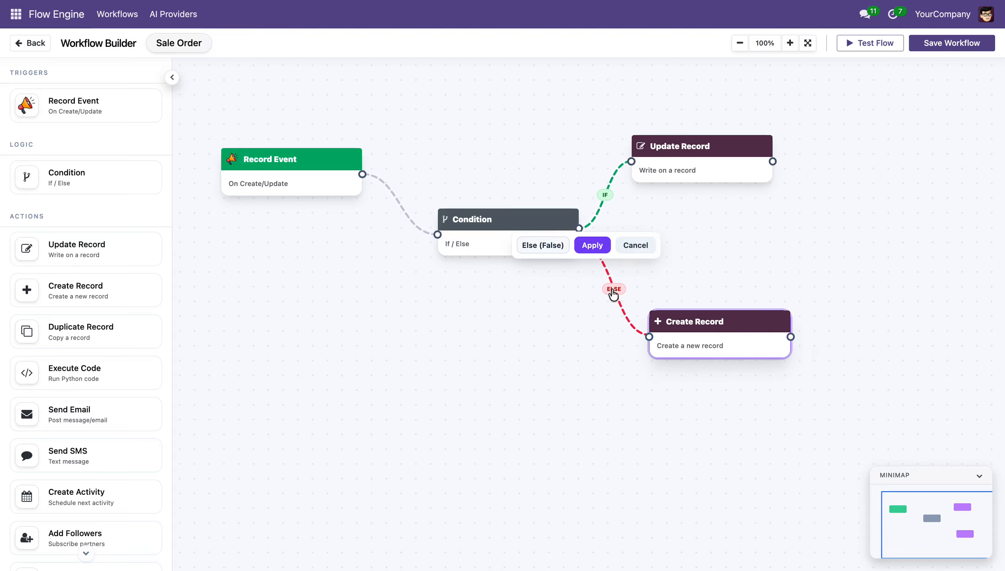
{"action": "left_click", "coordinate": [557, 251]}
Configure the Create Record node with model Contact and value Customer 12, and close its configuration.
{"action": "left_click", "coordinate": [709, 344]}
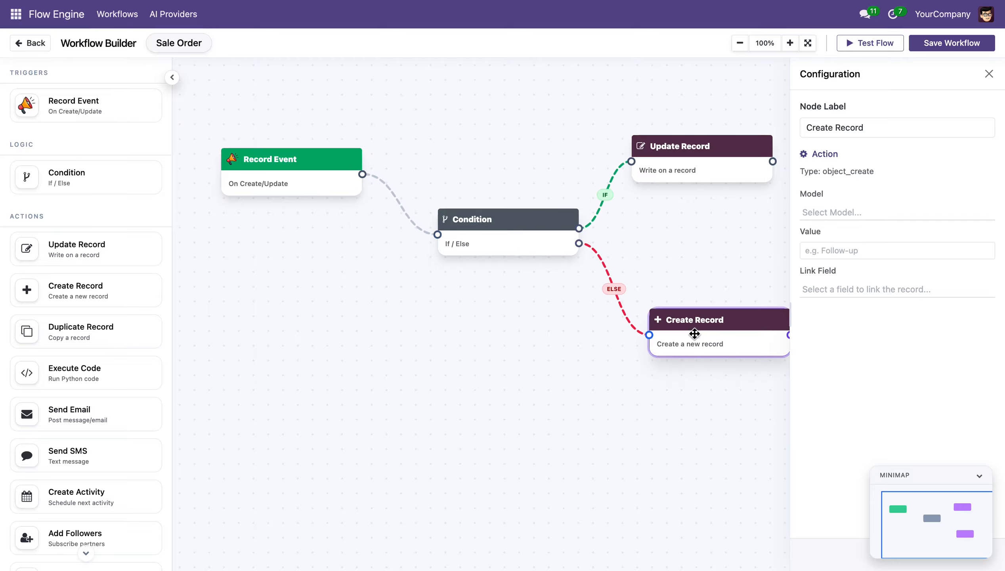
{"action": "left_click", "coordinate": [859, 213]}
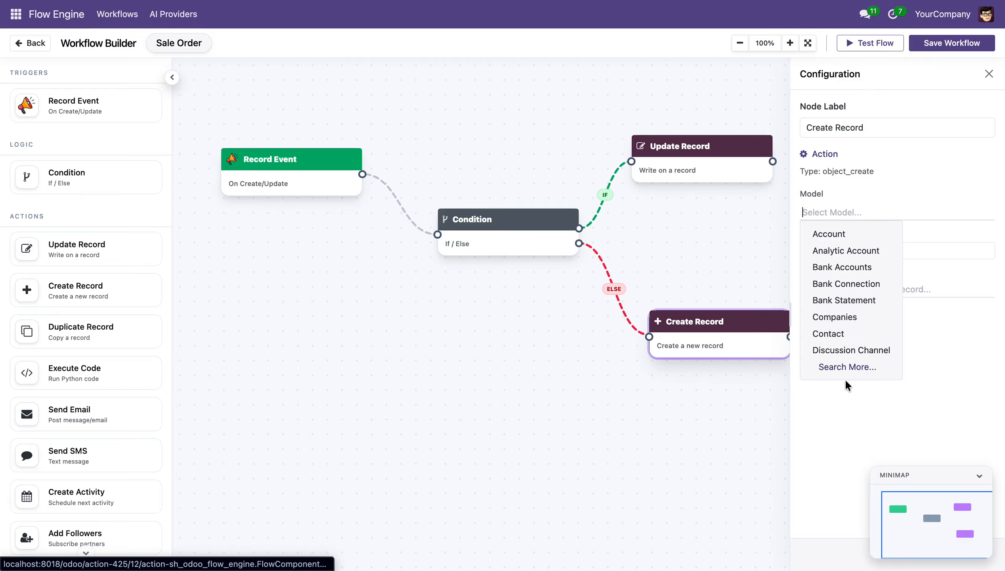
{"action": "left_click", "coordinate": [847, 334]}
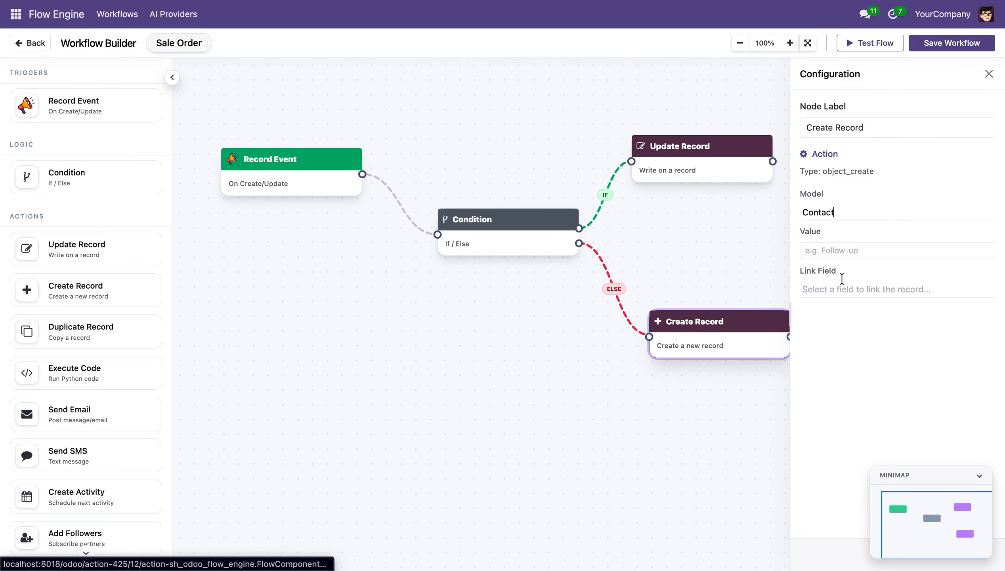
{"action": "left_click", "coordinate": [847, 248]}
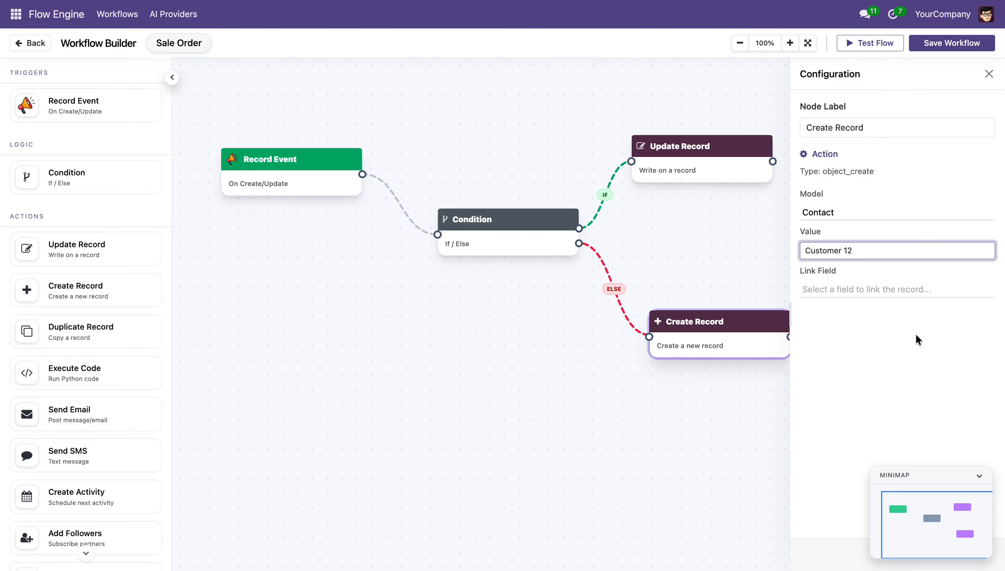
{"action": "left_click", "coordinate": [987, 73]}
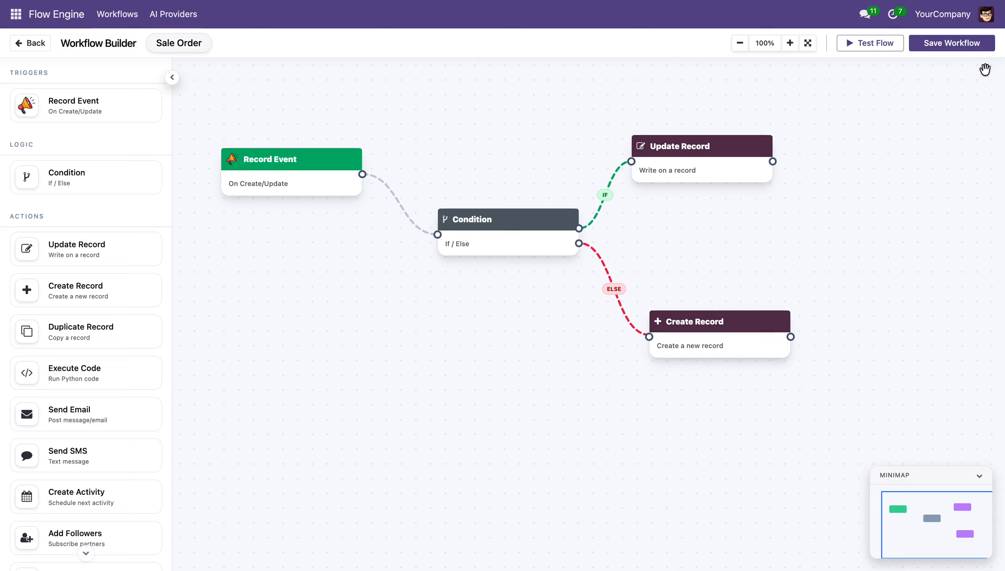
Save the workflow and move the Create Record node slightly closer to the Condition node.
{"action": "left_click", "coordinate": [974, 43]}
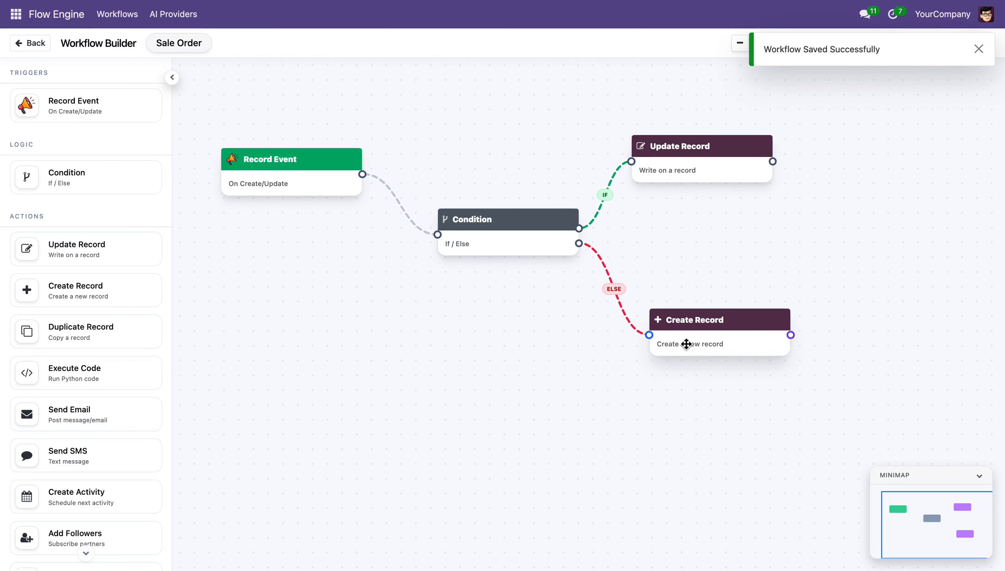
{"action": "left_click_drag", "start_coordinate": [679, 337], "coordinate": [666, 325]}
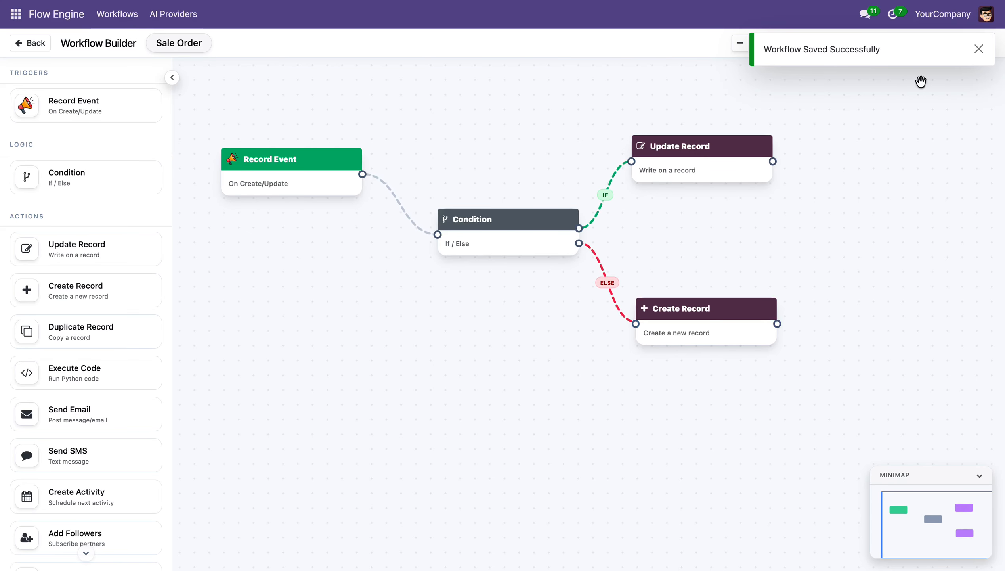
{"action": "left_click", "coordinate": [978, 49]}
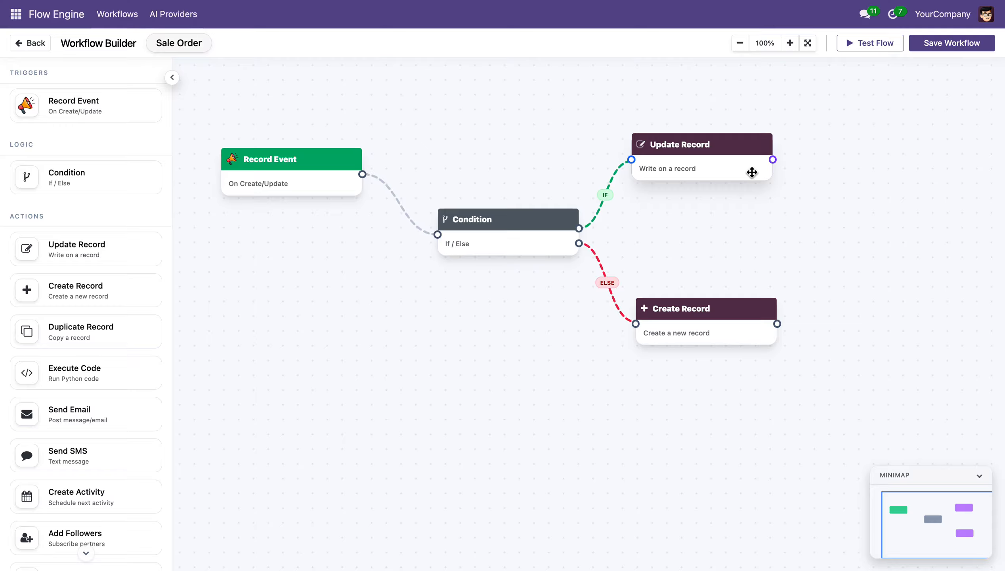
Run a dry-run test of the workflow on the first listed sales order, and clear the test.
{"action": "left_click", "coordinate": [884, 51]}
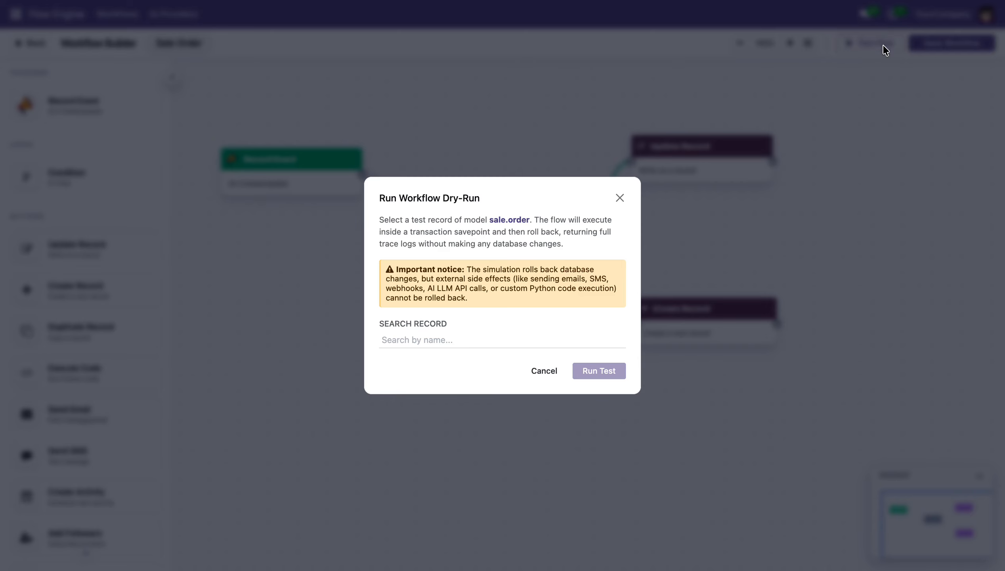
{"action": "left_click", "coordinate": [448, 338]}
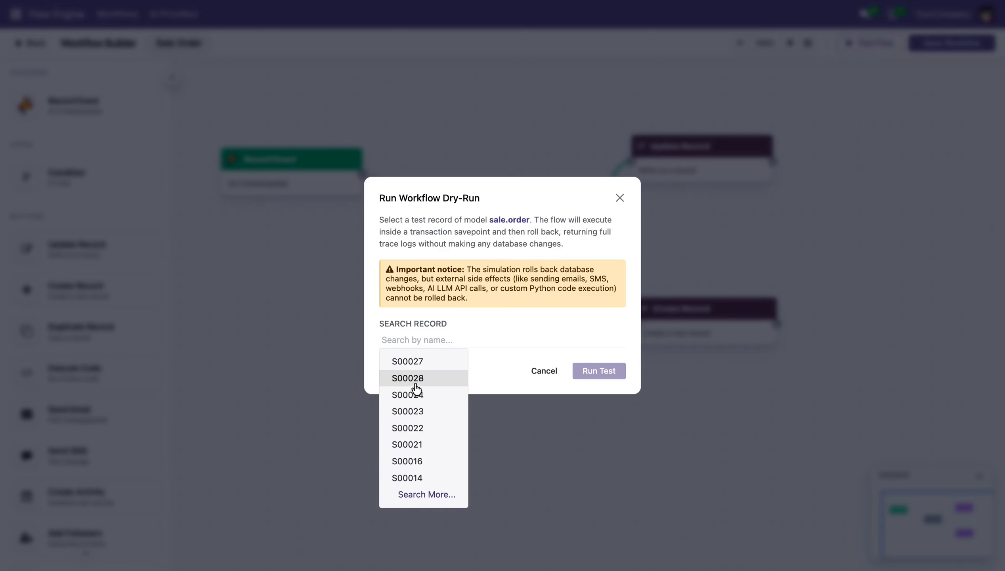
{"action": "left_click", "coordinate": [420, 363]}
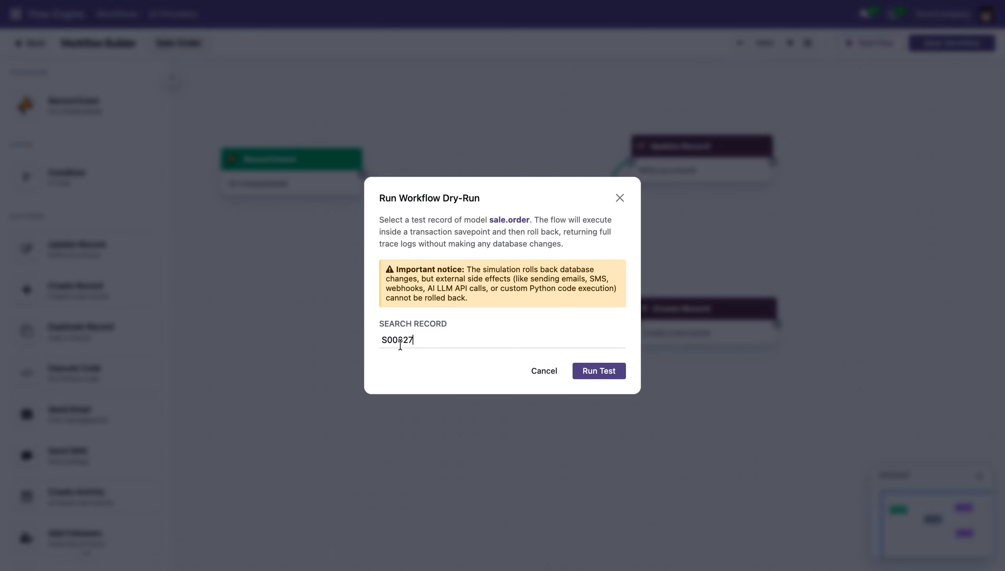
{"action": "left_click", "coordinate": [605, 379]}
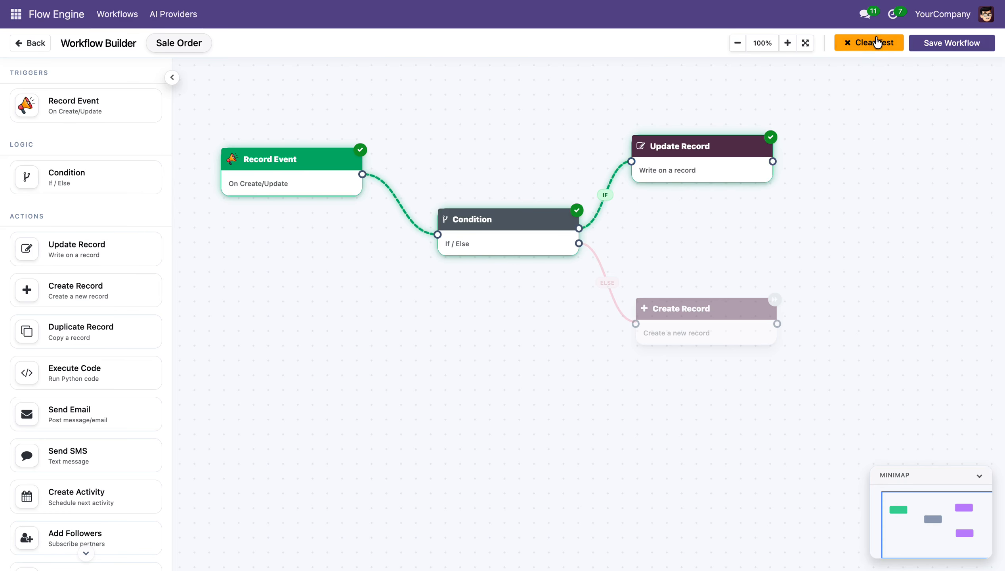
{"action": "left_click", "coordinate": [874, 45]}
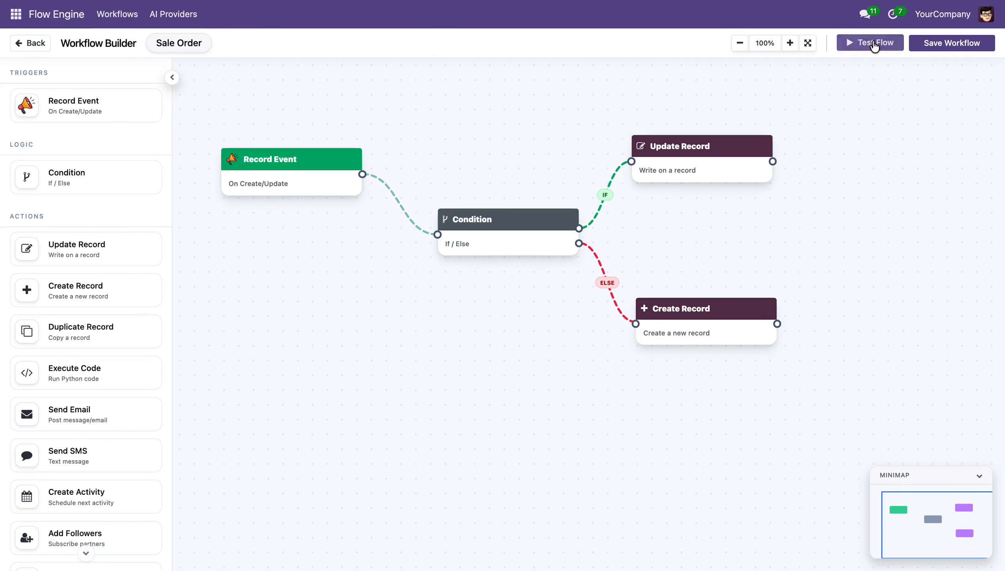
Save the workflow again and return from the builder to the Sale Order workflow record.
{"action": "mouse_move", "coordinate": [949, 512]}
{"action": "left_mouse_down"}
{"action": "mouse_move", "coordinate": [925, 512]}
{"action": "mouse_move", "coordinate": [925, 531]}
{"action": "mouse_move", "coordinate": [939, 532]}
{"action": "mouse_move", "coordinate": [938, 511]}
{"action": "mouse_move", "coordinate": [915, 530]}
{"action": "mouse_move", "coordinate": [946, 534]}
{"action": "mouse_move", "coordinate": [944, 521]}
{"action": "left_mouse_up"}
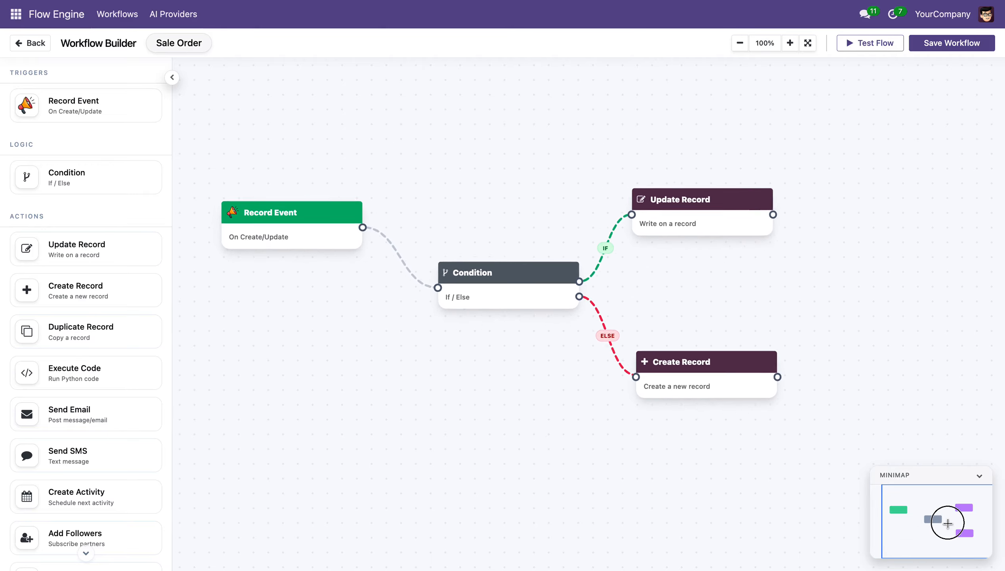
{"action": "left_click", "coordinate": [959, 43]}
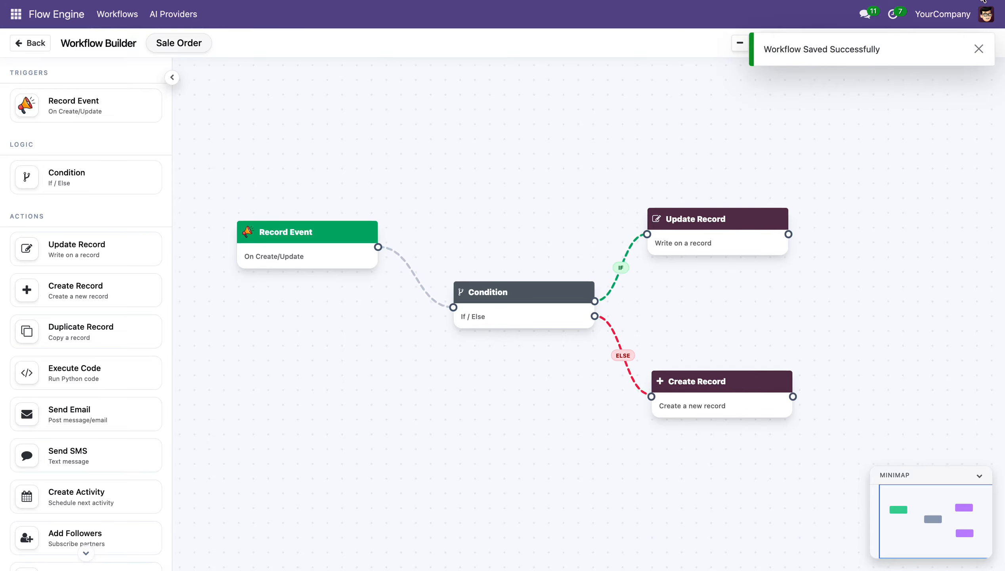
{"action": "left_click", "coordinate": [977, 49]}
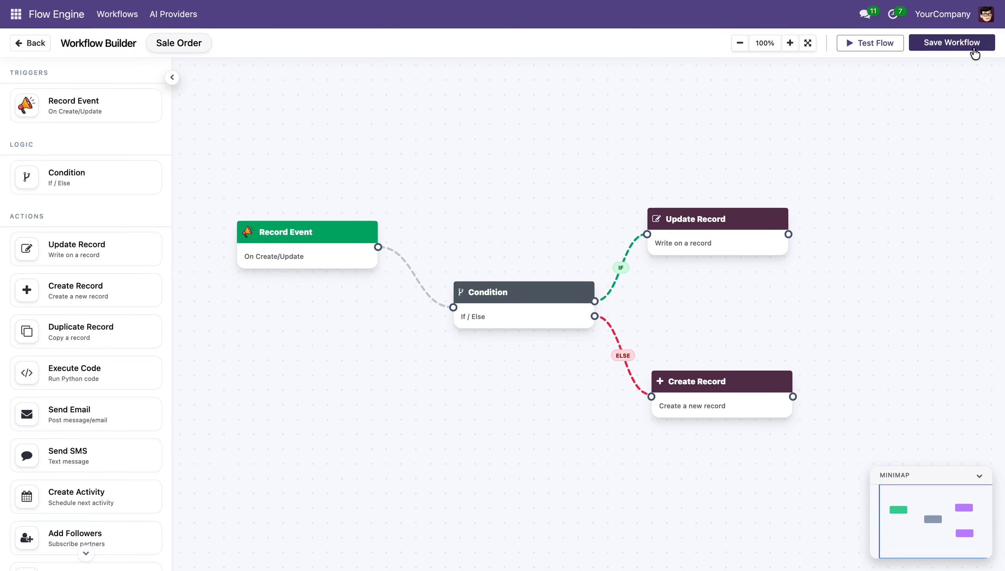
{"action": "left_click", "coordinate": [32, 47]}
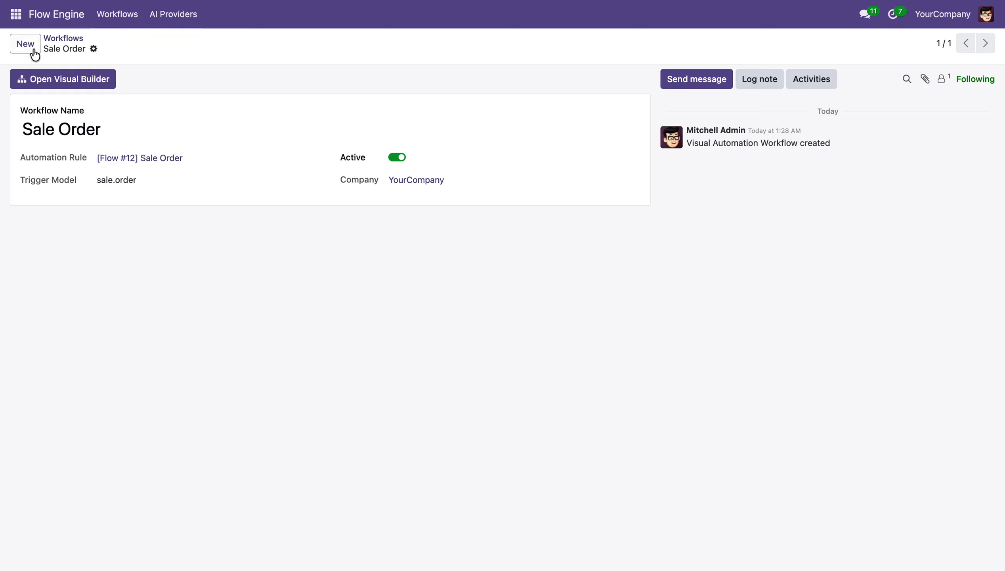
{"action": "left_click", "coordinate": [16, 14]}
{"action": "left_click", "coordinate": [206, 278]}
{"action": "left_click", "coordinate": [91, 78]}
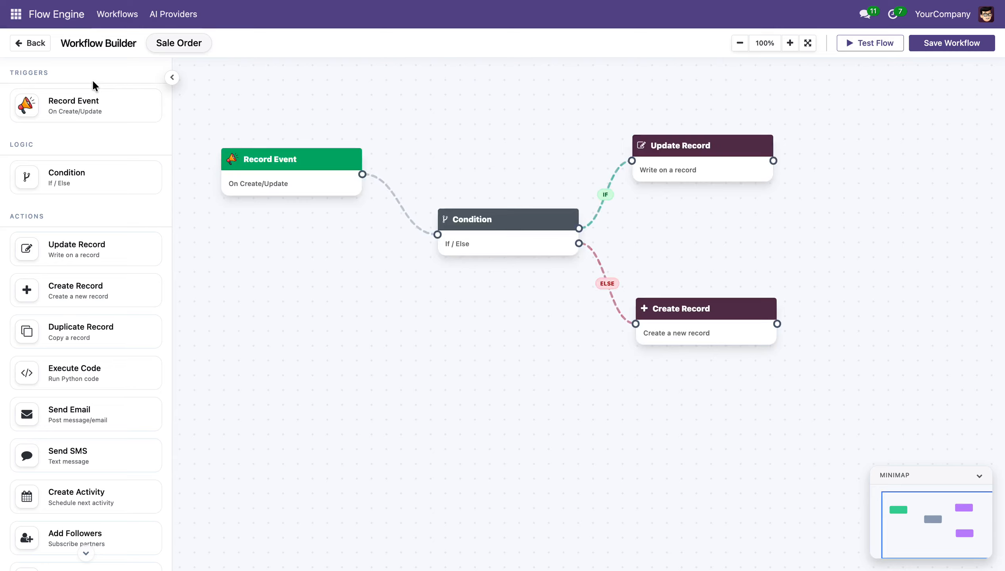
{"action": "left_click", "coordinate": [30, 43]}
Switch to the Sales app and start a new quotation.
{"action": "left_click", "coordinate": [16, 15]}
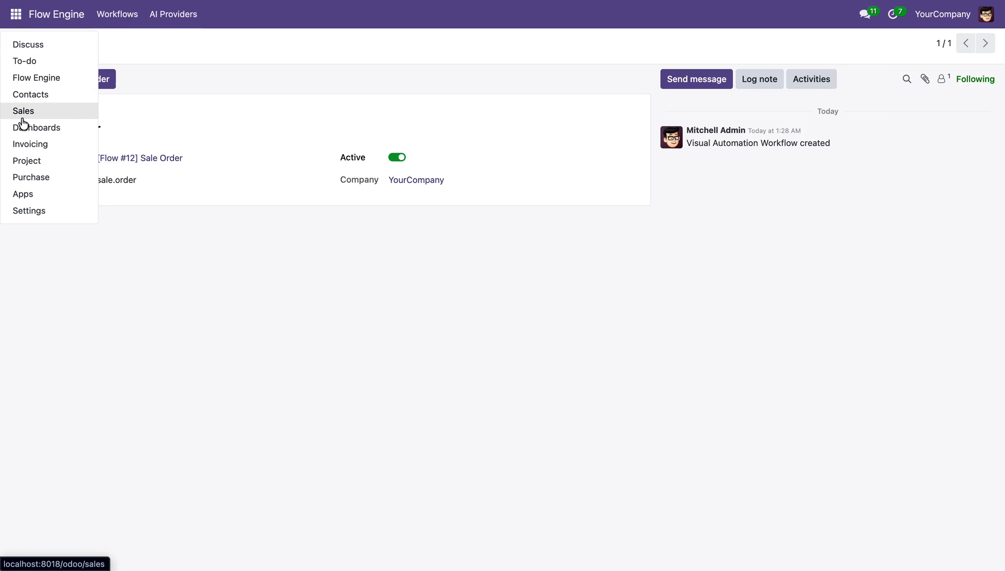
{"action": "left_click", "coordinate": [21, 111]}
{"action": "left_click", "coordinate": [25, 43]}
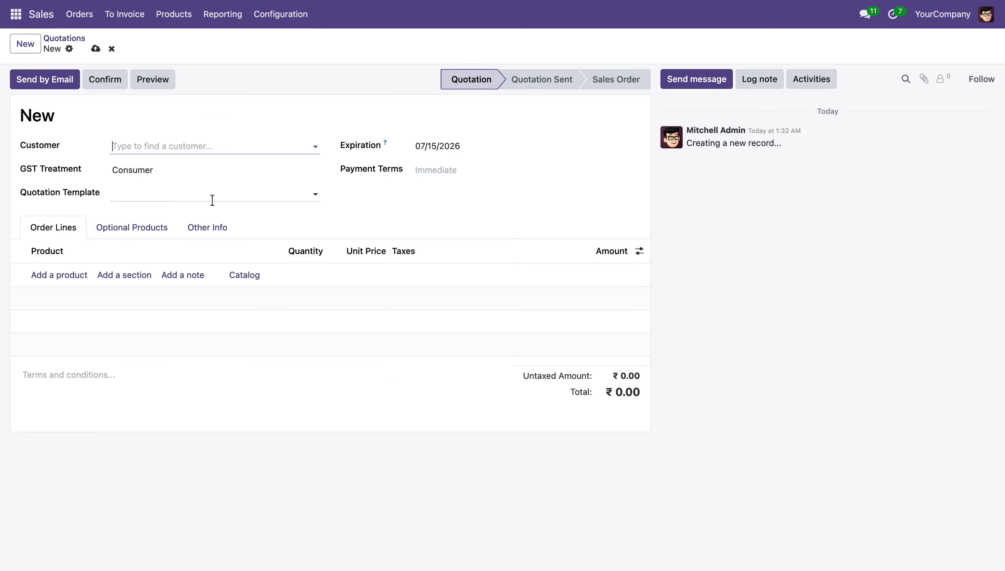
Open the full customer search for the new quotation and group the customers by country.
{"action": "left_click", "coordinate": [159, 146]}
{"action": "left_click", "coordinate": [168, 309]}
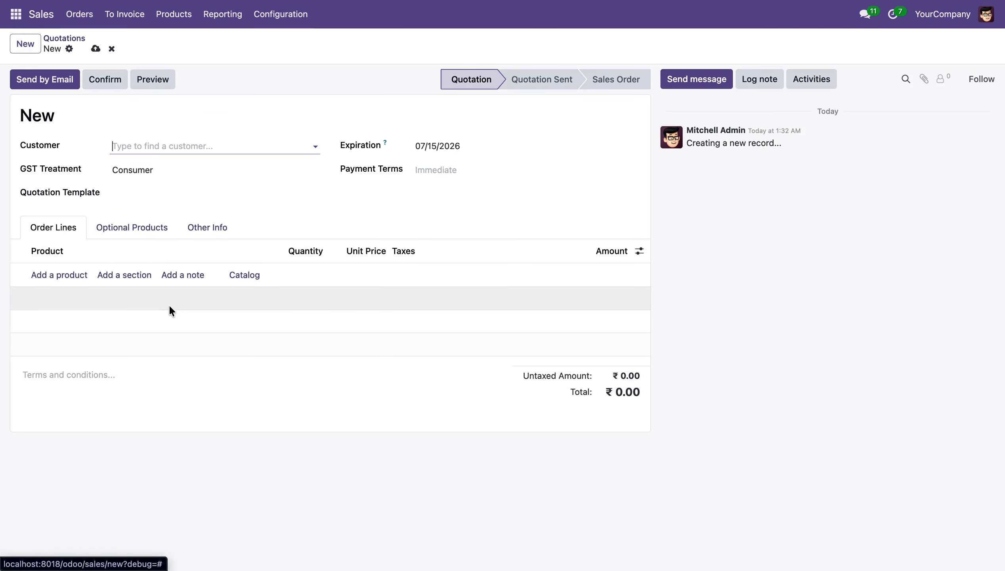
{"action": "left_click", "coordinate": [155, 147]}
{"action": "left_click", "coordinate": [172, 298]}
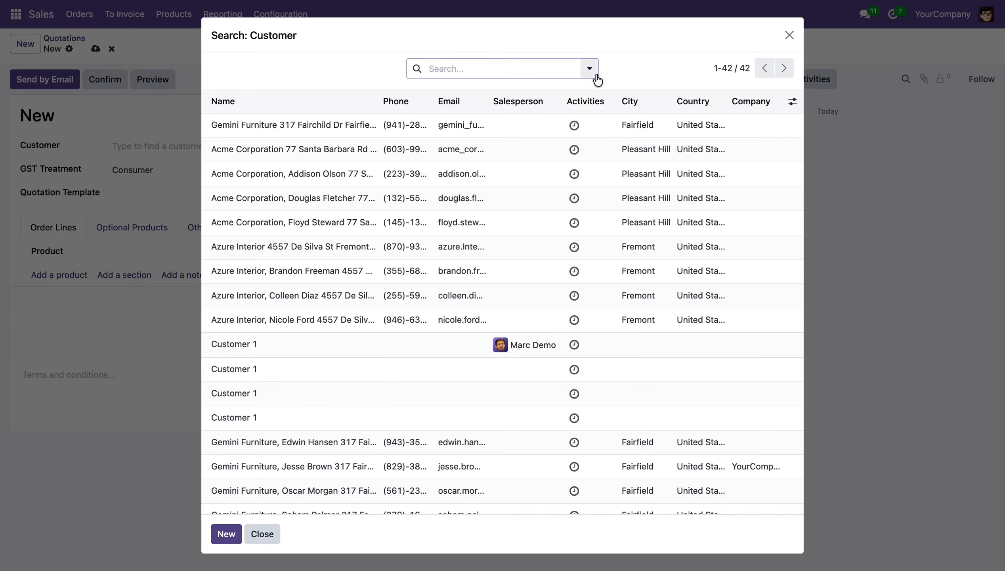
{"action": "left_click", "coordinate": [595, 76]}
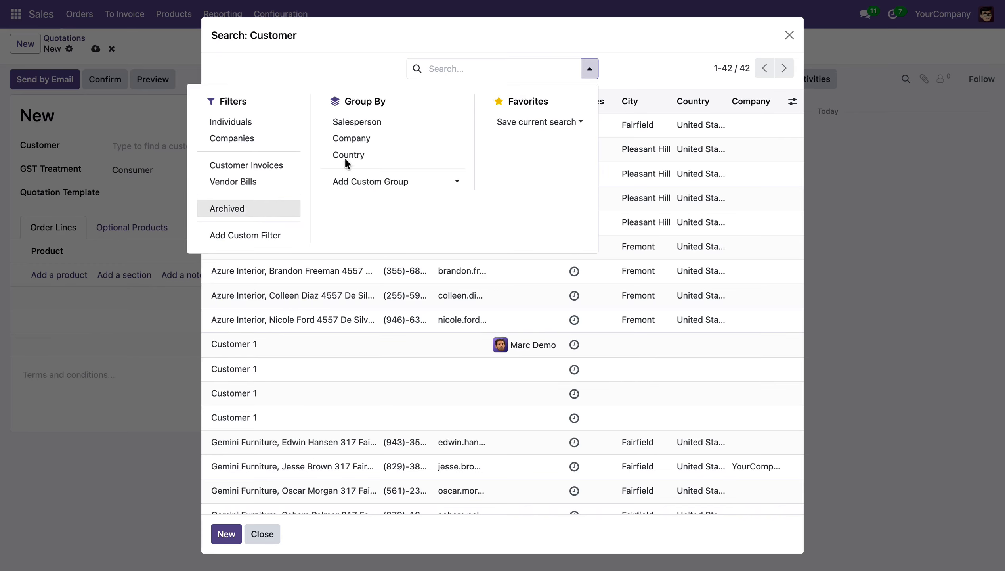
{"action": "left_click", "coordinate": [383, 156]}
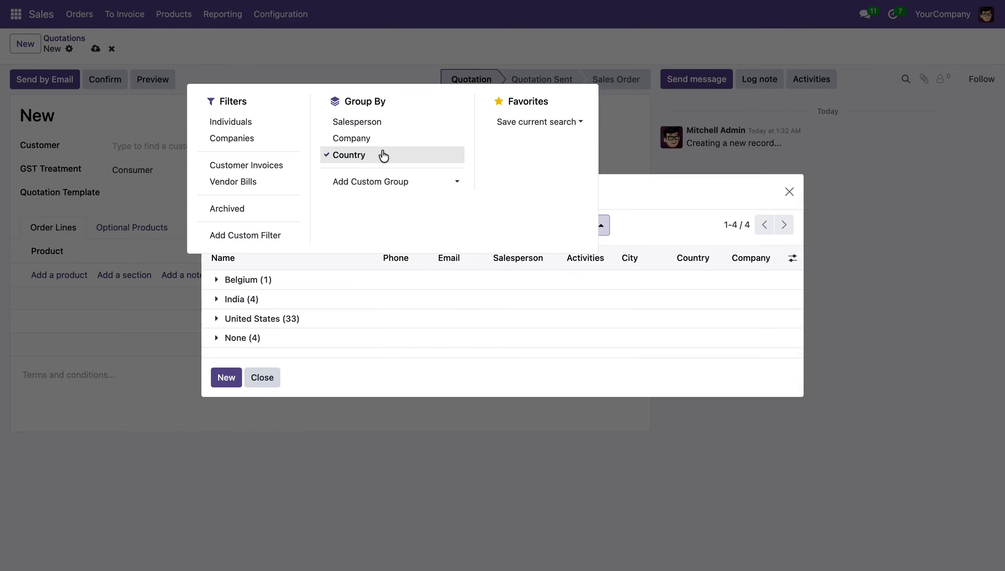
Expand the United States group and select Gemini Furniture as the quotation's customer.
{"action": "left_click", "coordinate": [437, 353]}
{"action": "left_click", "coordinate": [368, 319]}
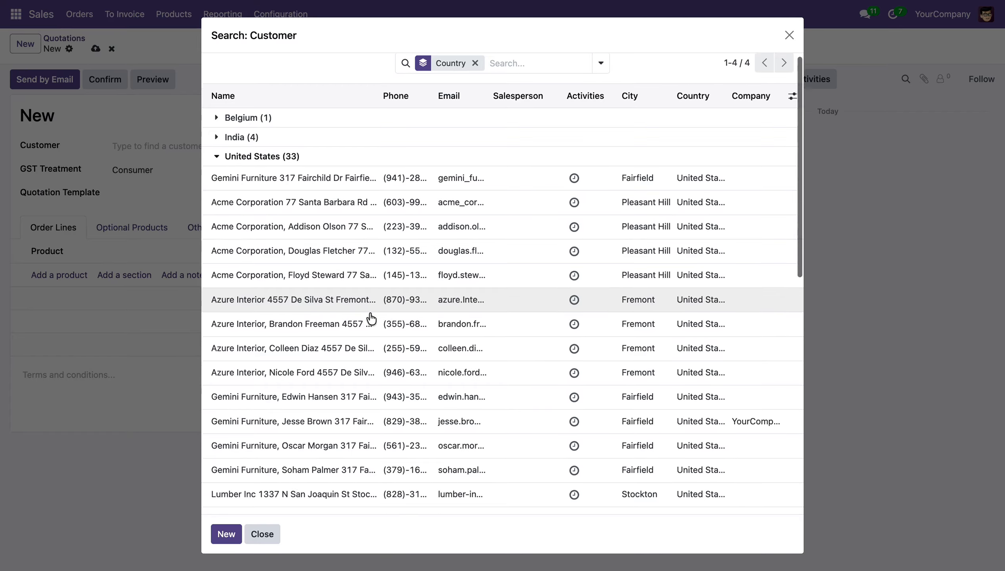
{"action": "scroll", "coordinate": [368, 320], "scroll_direction": "down", "scroll_amount": 5}
{"action": "scroll", "coordinate": [370, 319], "scroll_direction": "up", "scroll_amount": 3}
{"action": "scroll", "coordinate": [371, 318], "scroll_direction": "up", "scroll_amount": 2}
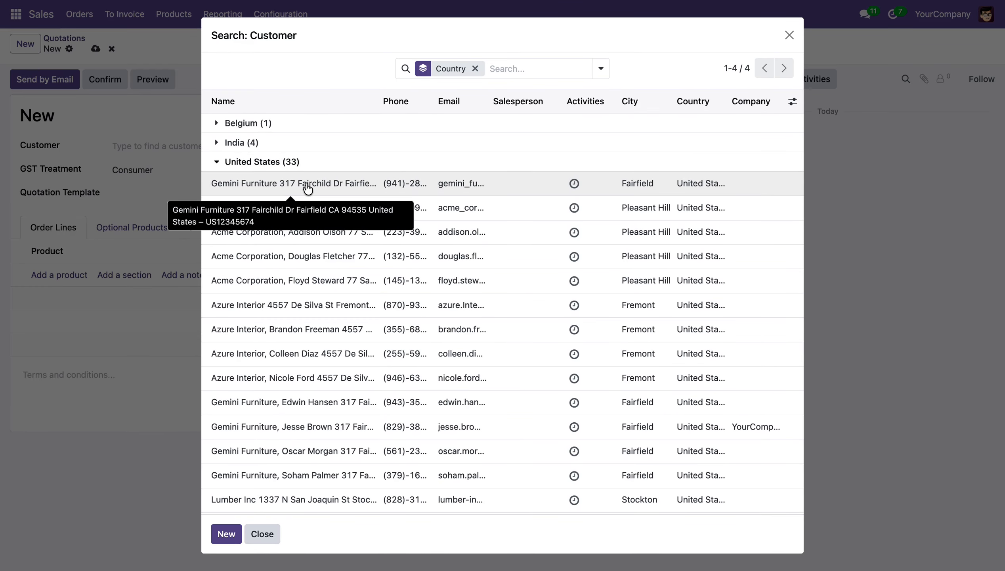
{"action": "left_click", "coordinate": [307, 188]}
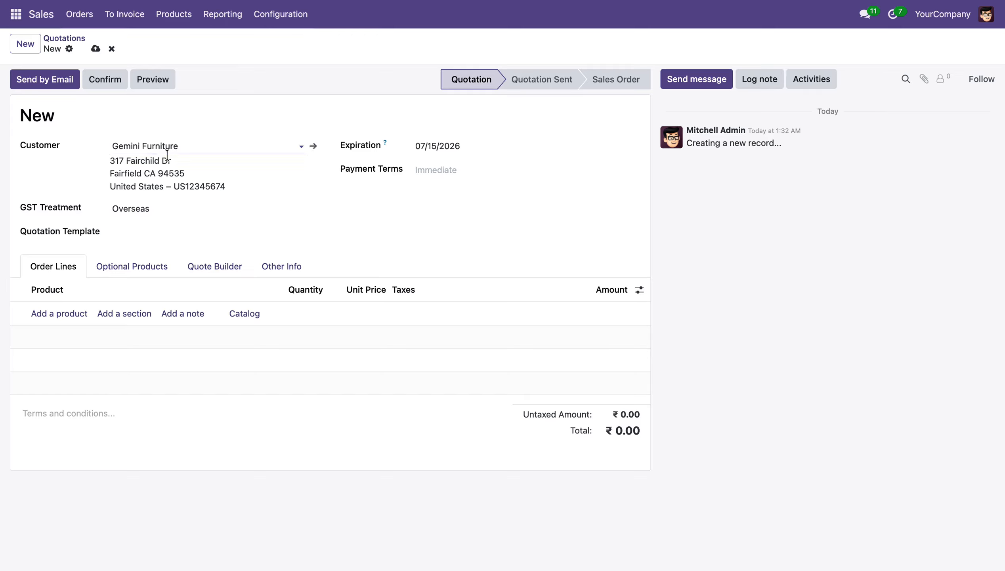
Add the product [FURN_1118] Corner Desk Left Sit with quantity 2 to the order lines, and save the quotation.
{"action": "left_click", "coordinate": [60, 313]}
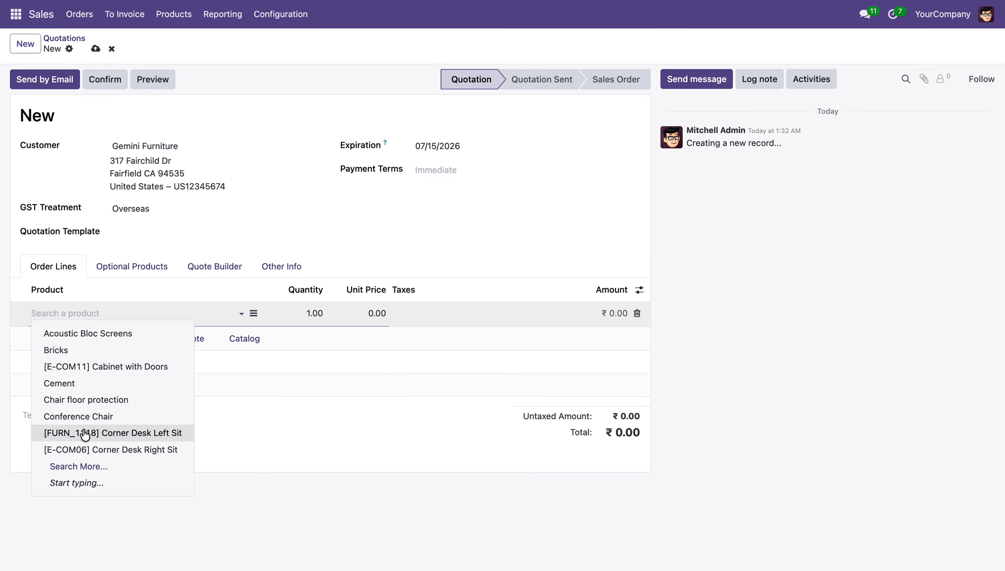
{"action": "left_click", "coordinate": [84, 433]}
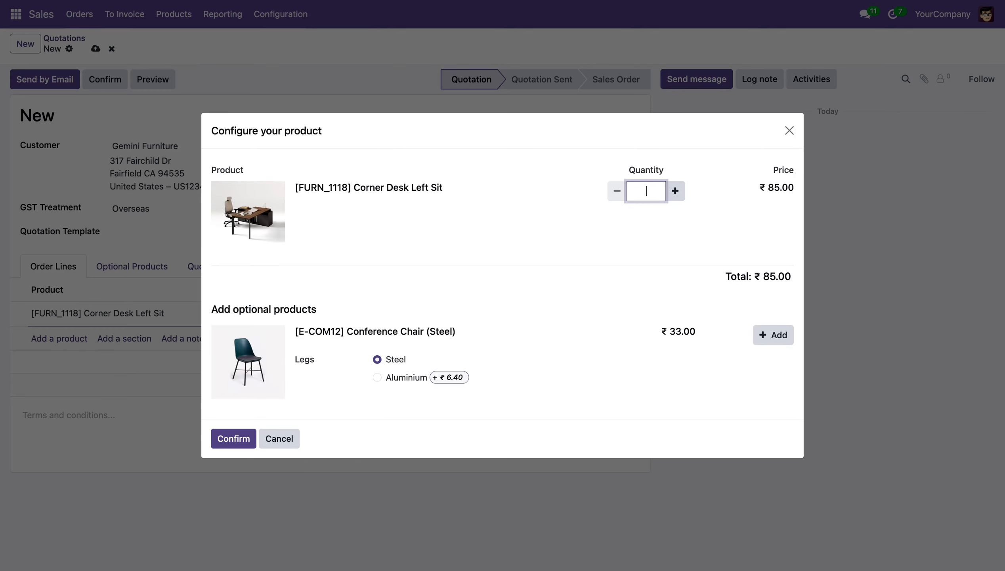
{"action": "type", "text": "2"}
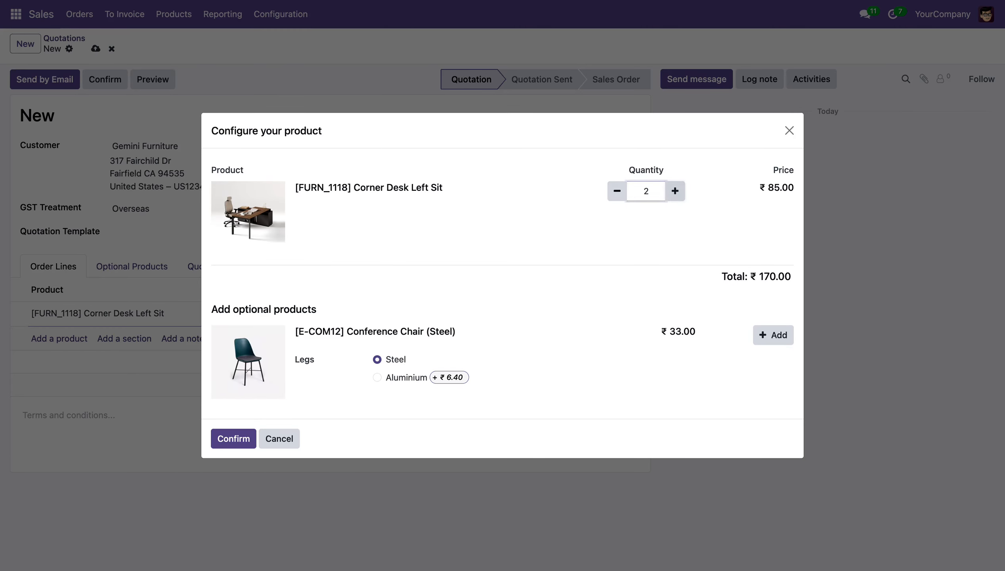
{"action": "left_click", "coordinate": [234, 438]}
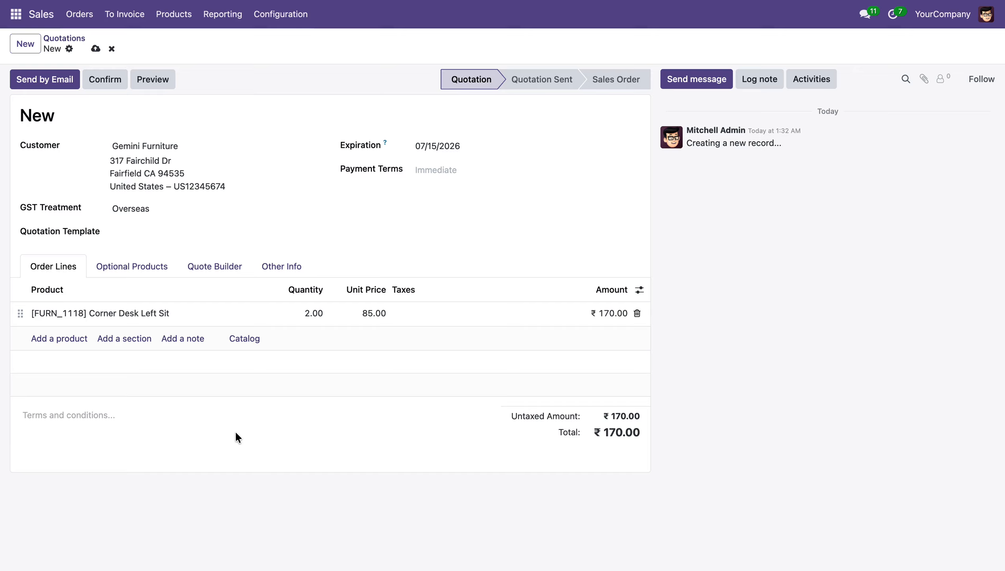
{"action": "left_click", "coordinate": [96, 49]}
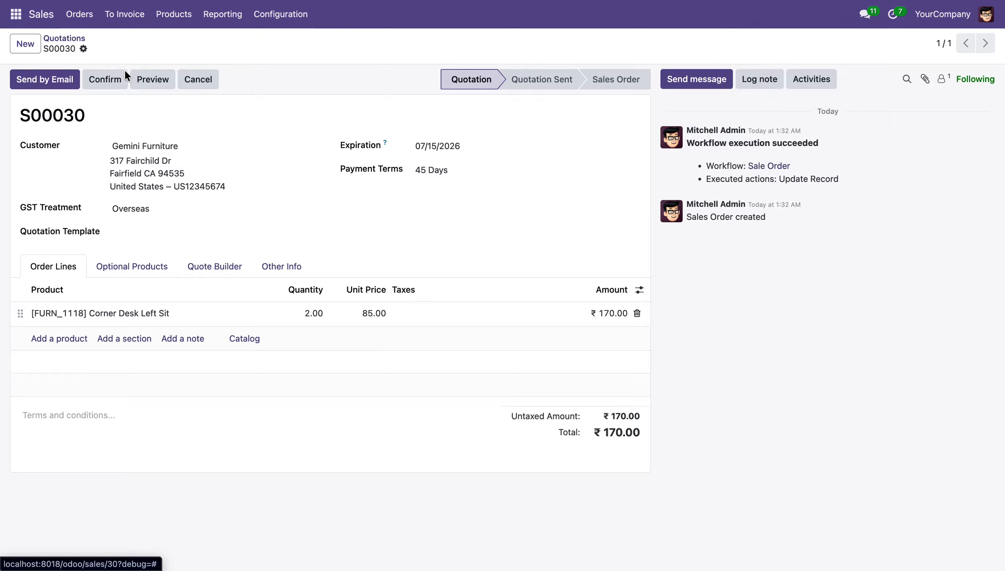
Switch to the Flow Engine app and open the Sale Order workflow record to check its execution log.
{"action": "left_click", "coordinate": [15, 14]}
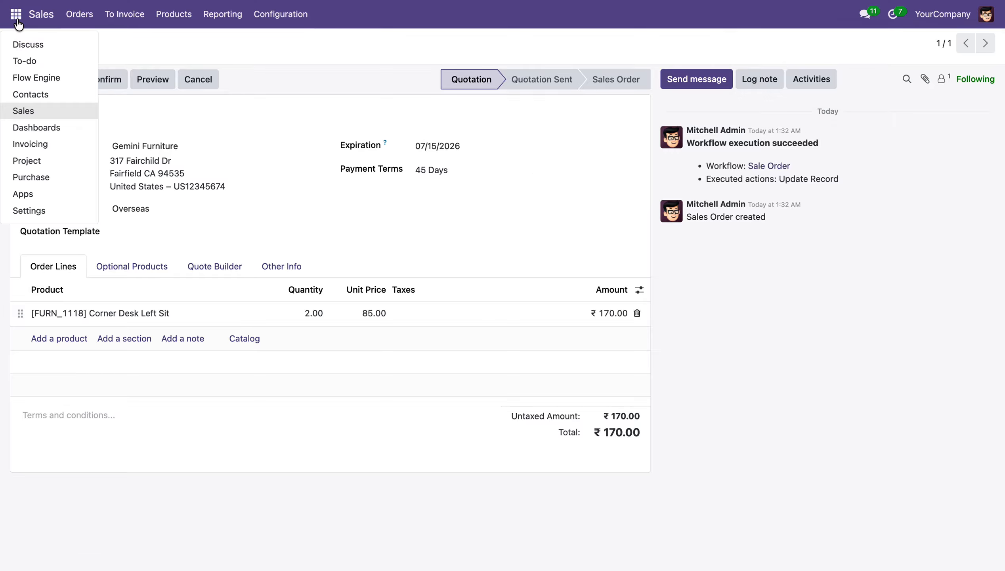
{"action": "left_click", "coordinate": [39, 77]}
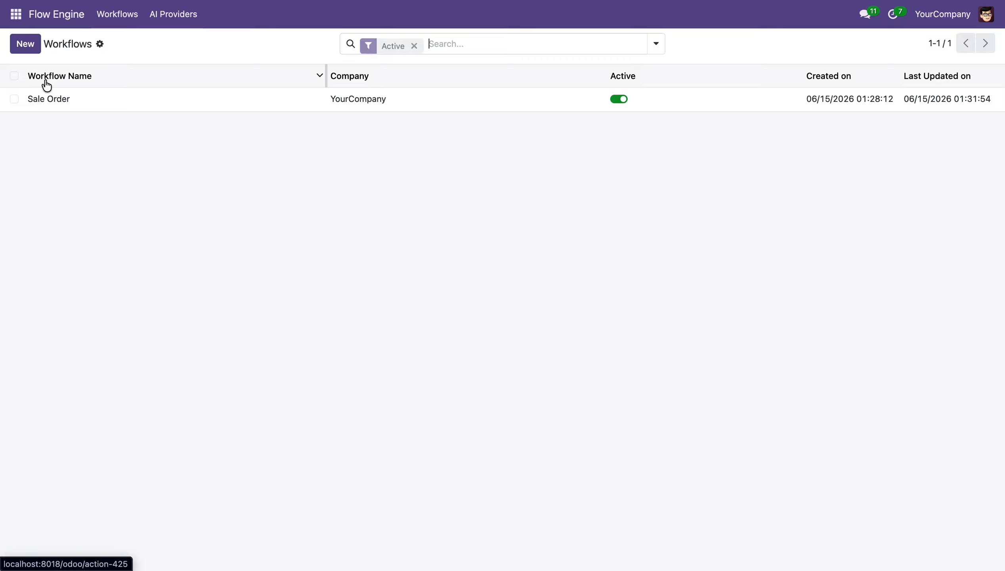
{"action": "left_click", "coordinate": [125, 105]}
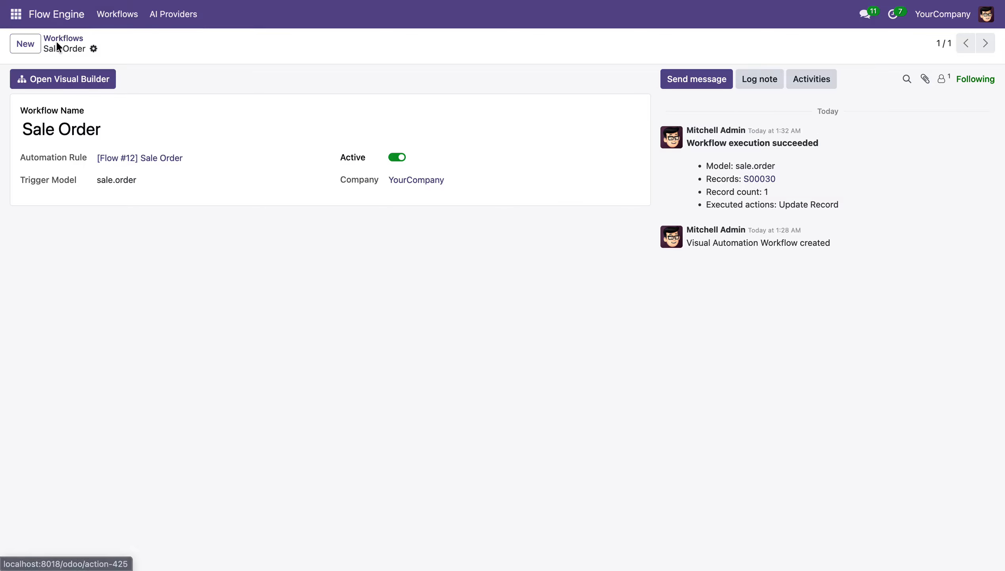
Switch back to the Sales app and reopen the newest Gemini Furniture quotation to check its payment terms.
{"action": "left_click", "coordinate": [16, 15]}
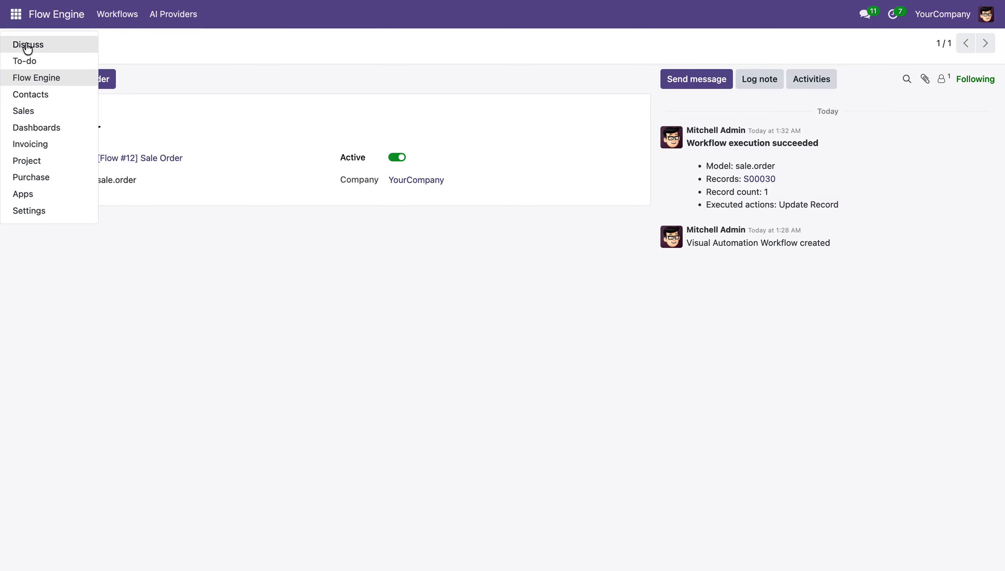
{"action": "left_click", "coordinate": [39, 117]}
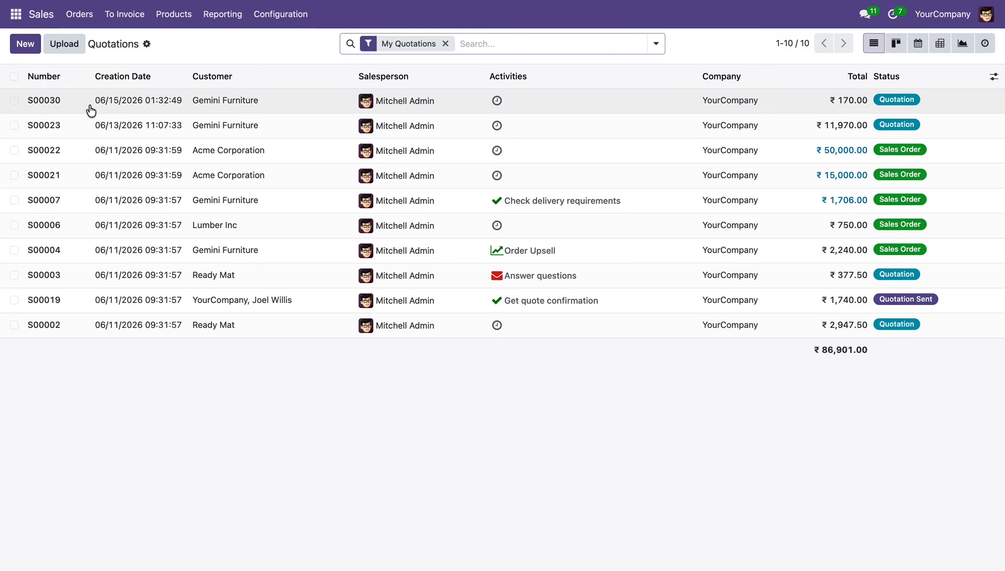
{"action": "left_click", "coordinate": [87, 103]}
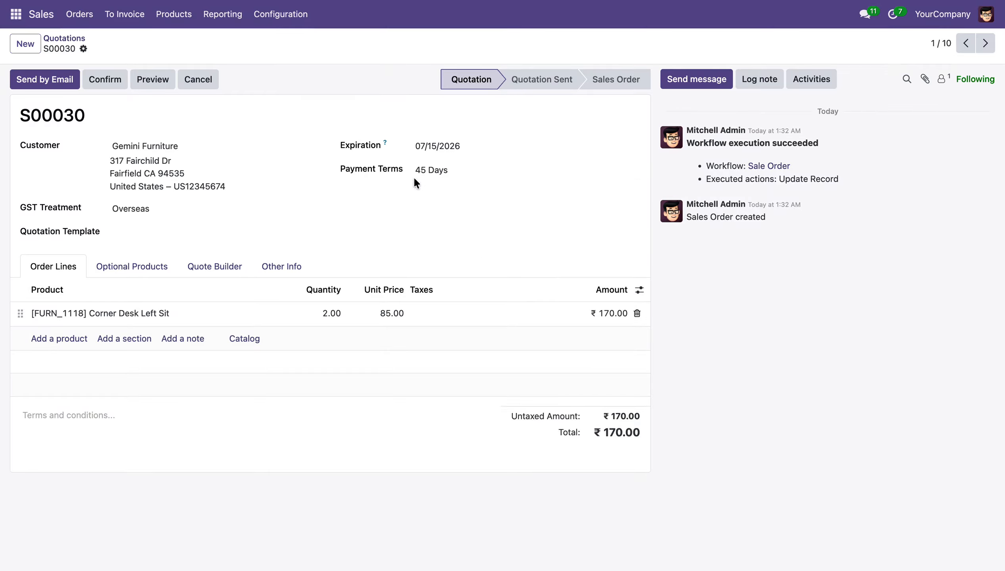